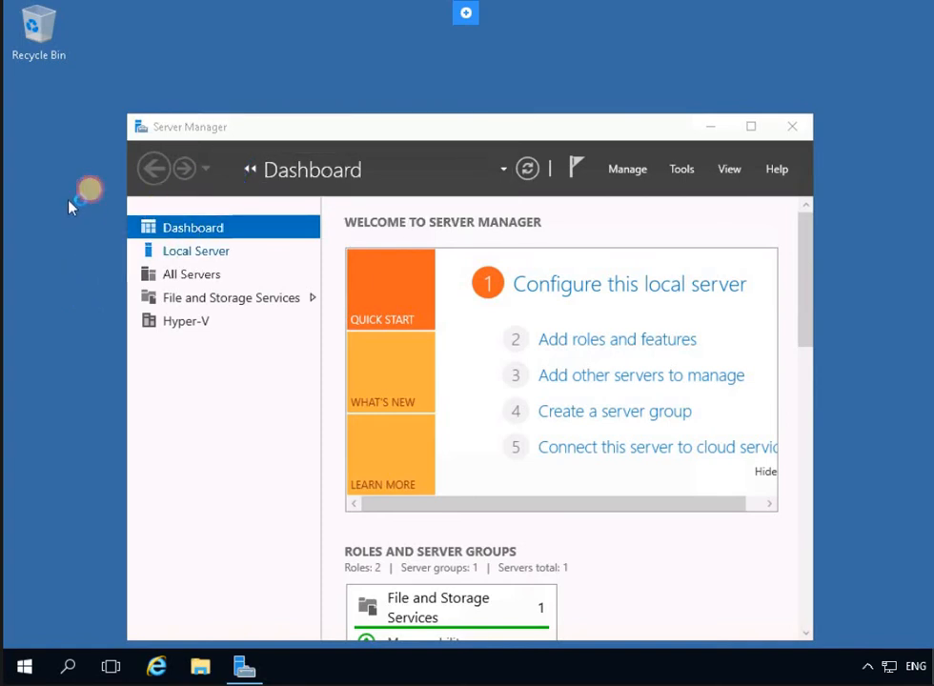
- Open Computer Management from Server Manager and show Disk Management under Storage
left_click(505, 125)
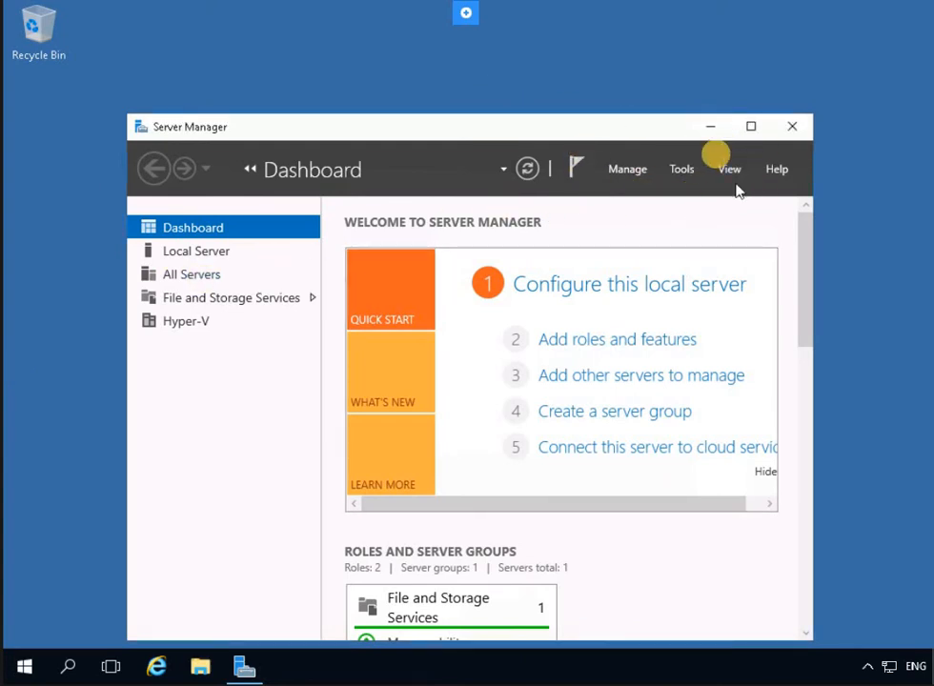
left_click(671, 143)
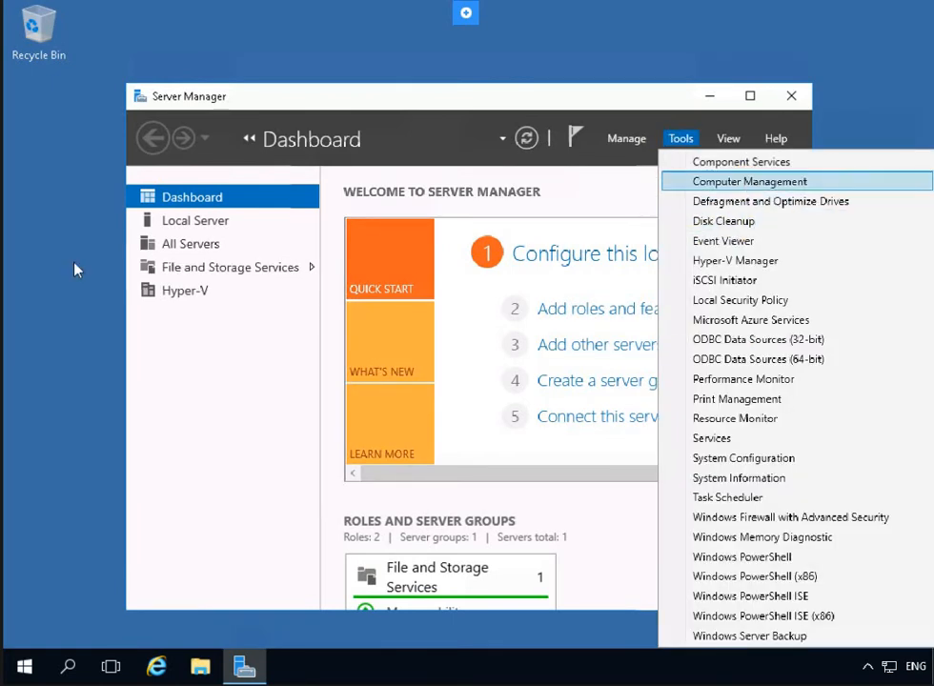
key("Return")
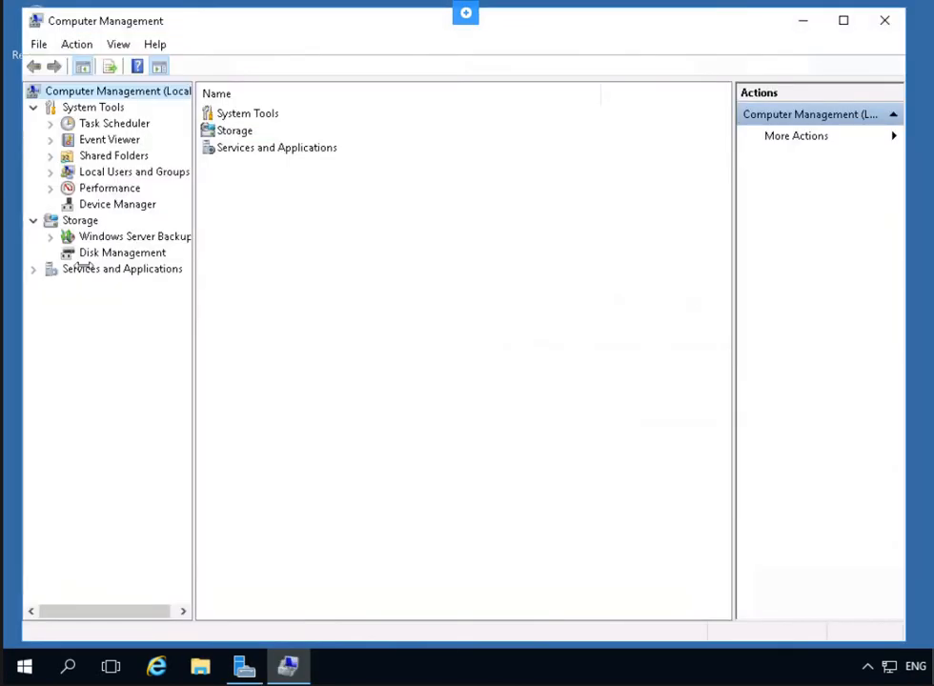
double_click(230, 132)
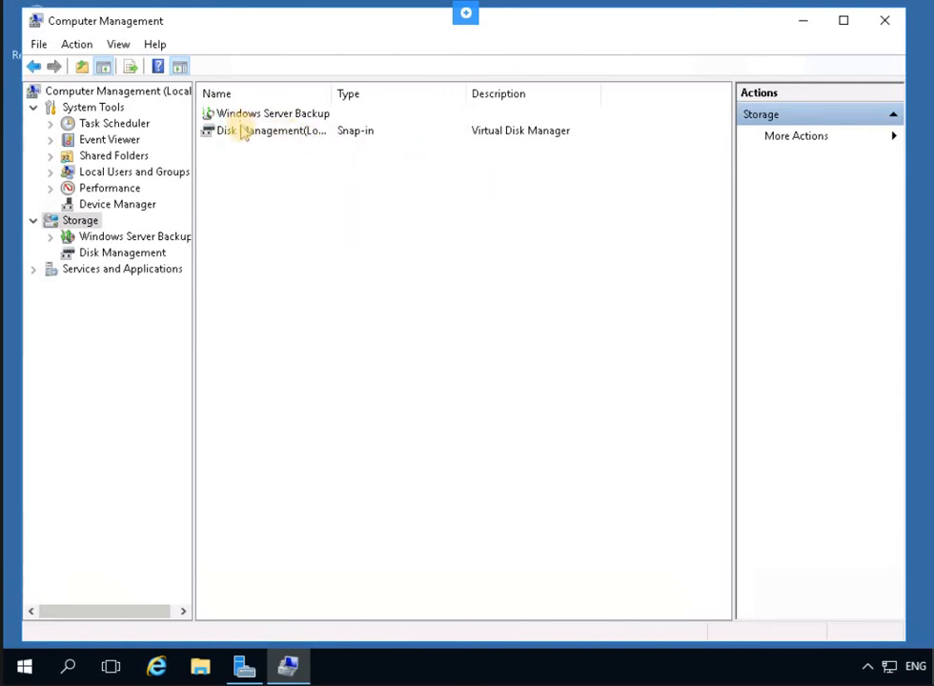
double_click(244, 134)
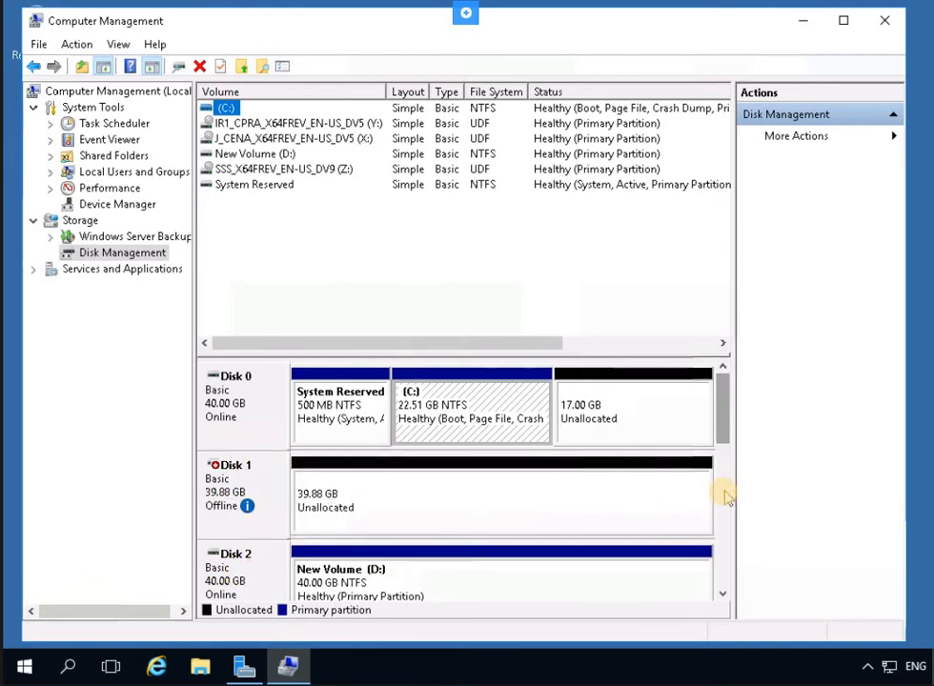
- Bring the offline Disk 3 and Disk 4 online
scroll(725, 496, "down", 3)
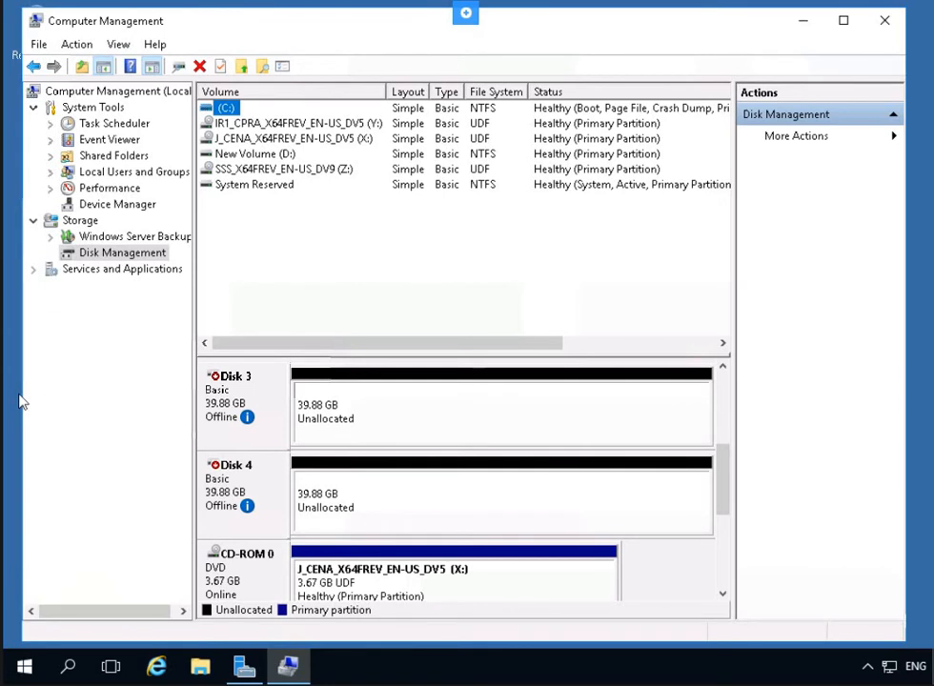
right_click(220, 390)
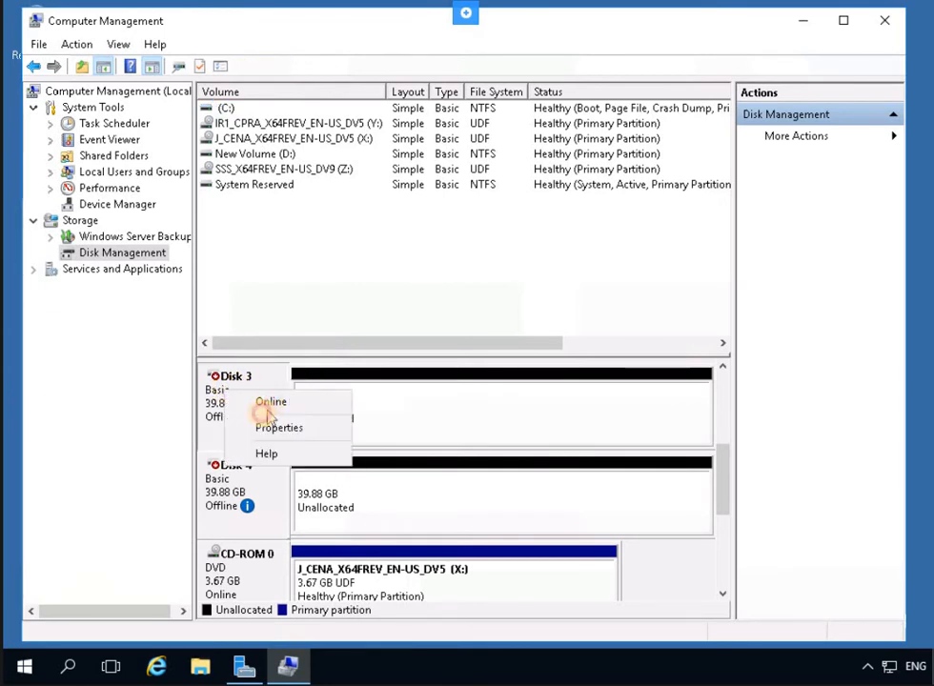
left_click(263, 401)
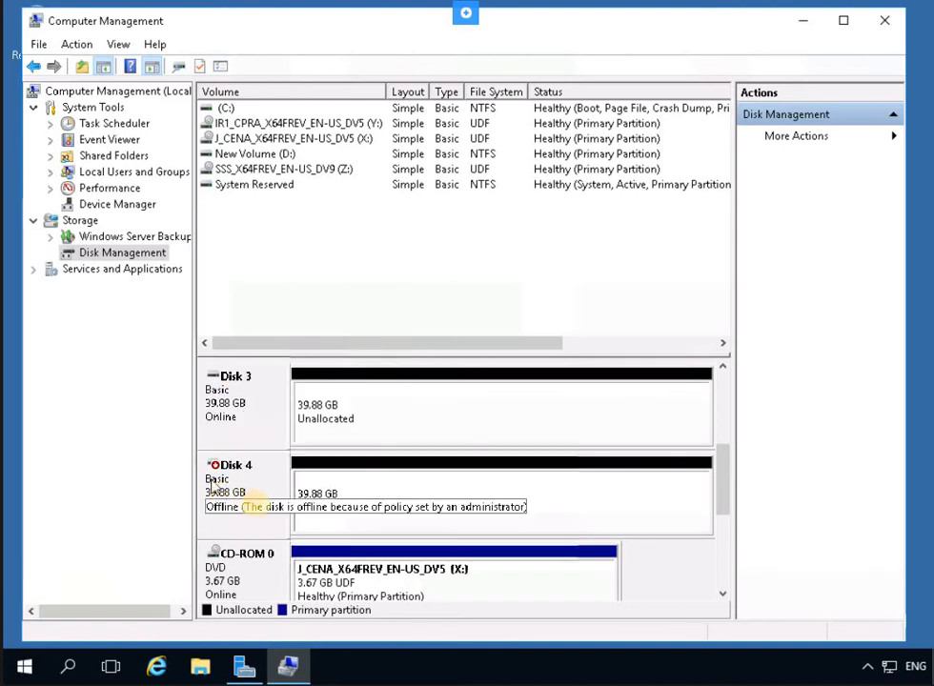
right_click(229, 497)
left_click(259, 511)
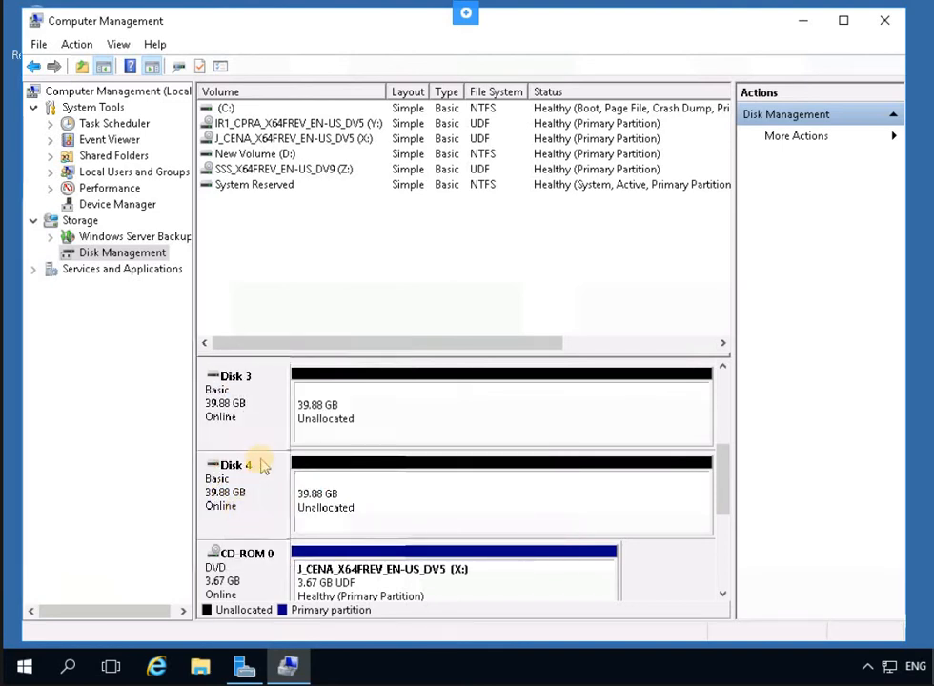
- Bring the offline Disk 1 online
left_click(724, 438)
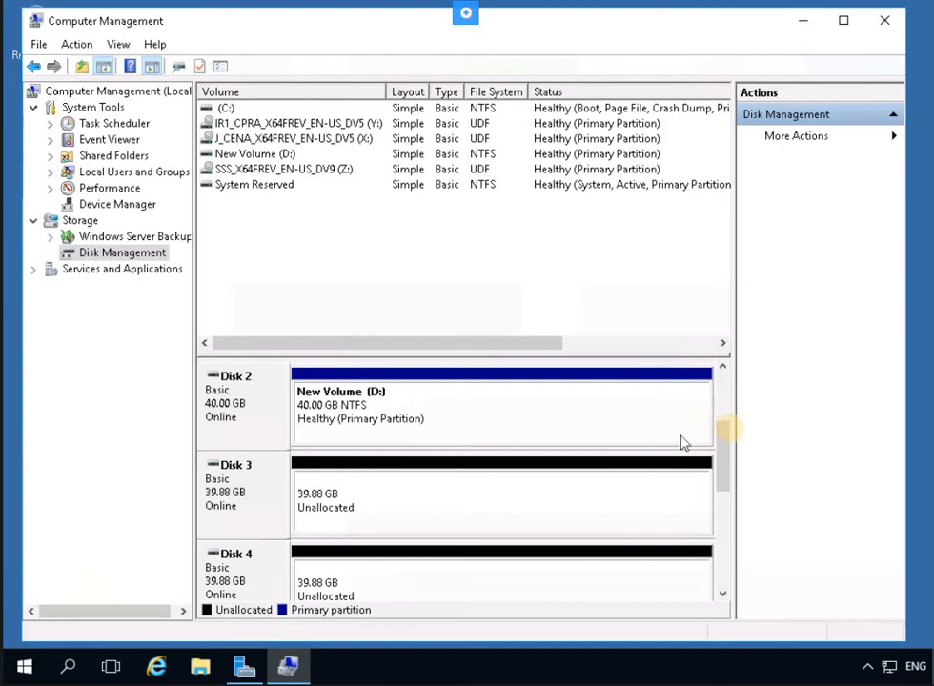
left_click(725, 402)
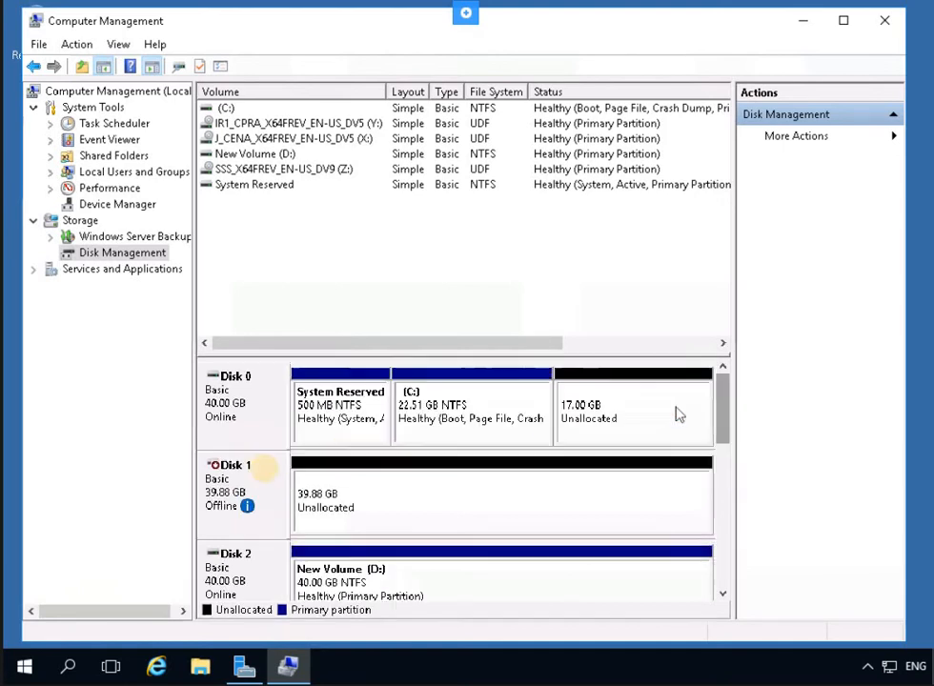
right_click(227, 484)
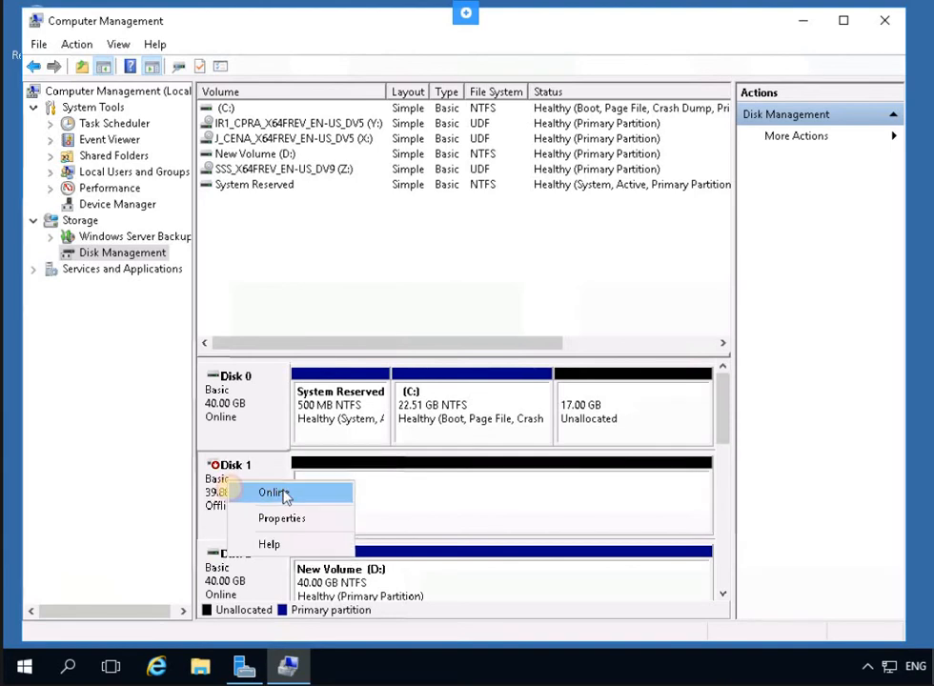
left_click(313, 494)
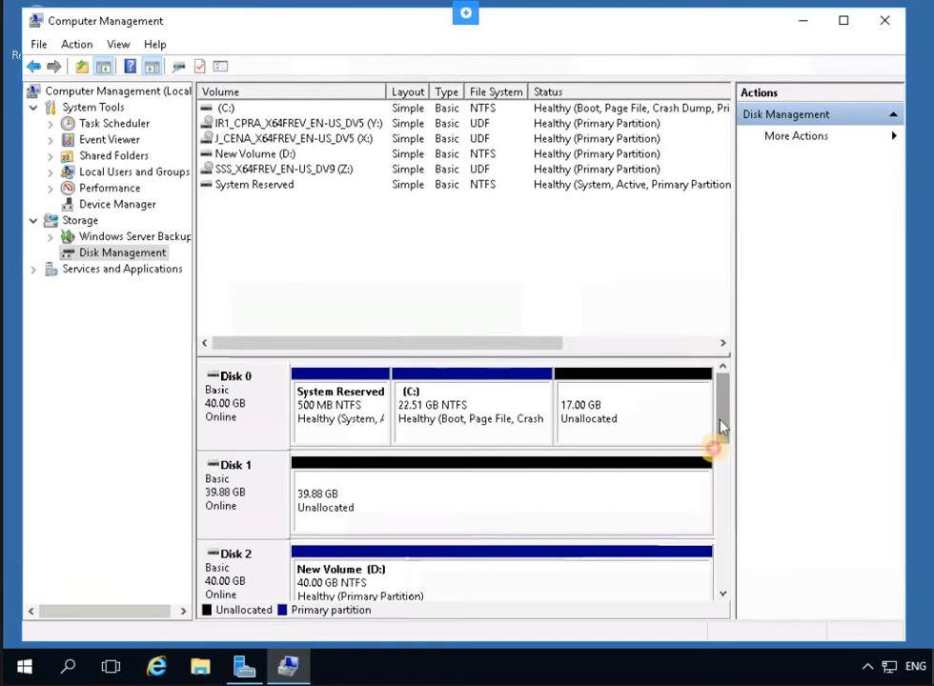
- Start a new RAID-5 volume on Disk 1's unallocated space and add Disk 3 and Disk 4 to it
scroll(710, 496, "down", 2)
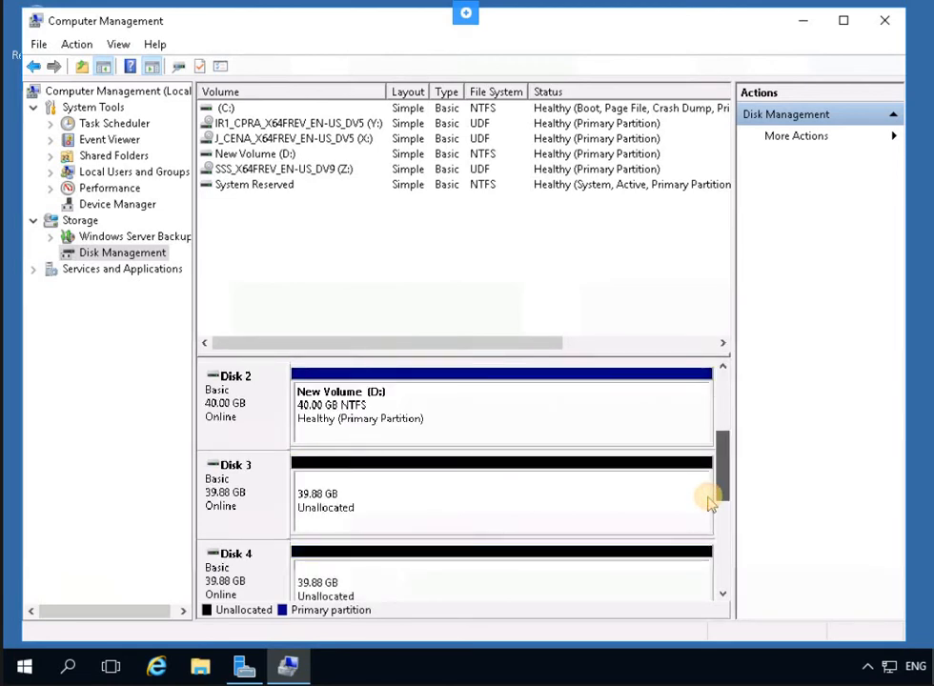
scroll(711, 503, "down", 1)
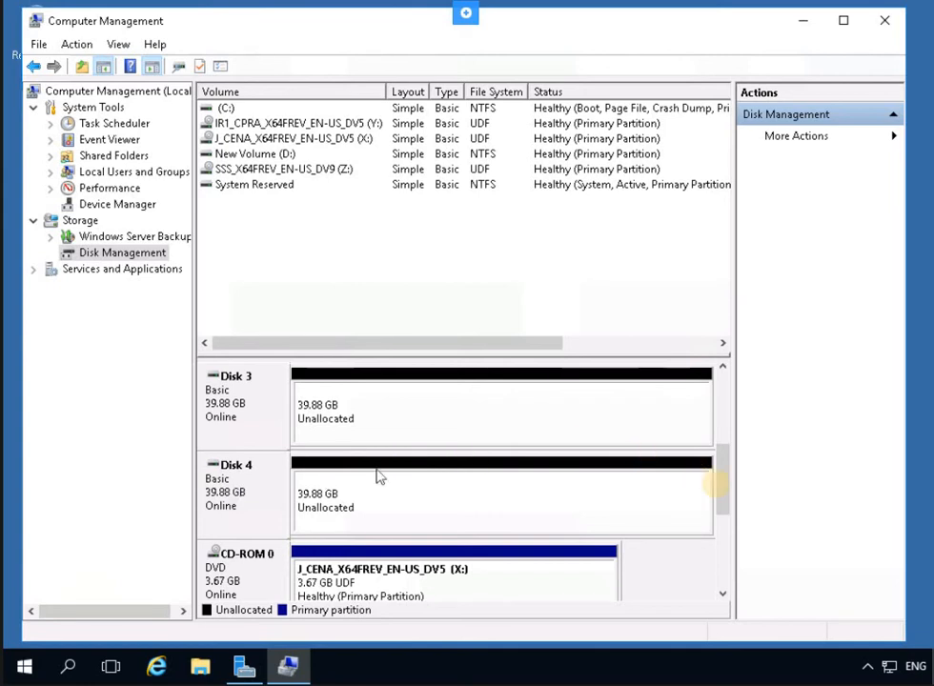
left_click_drag(723, 484, 707, 388)
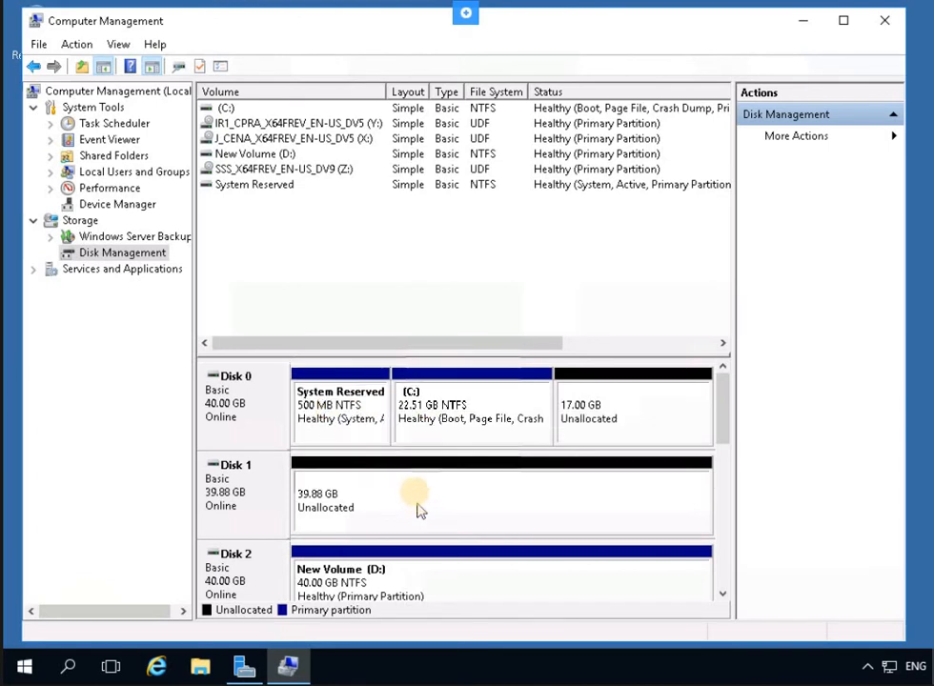
left_click(329, 498)
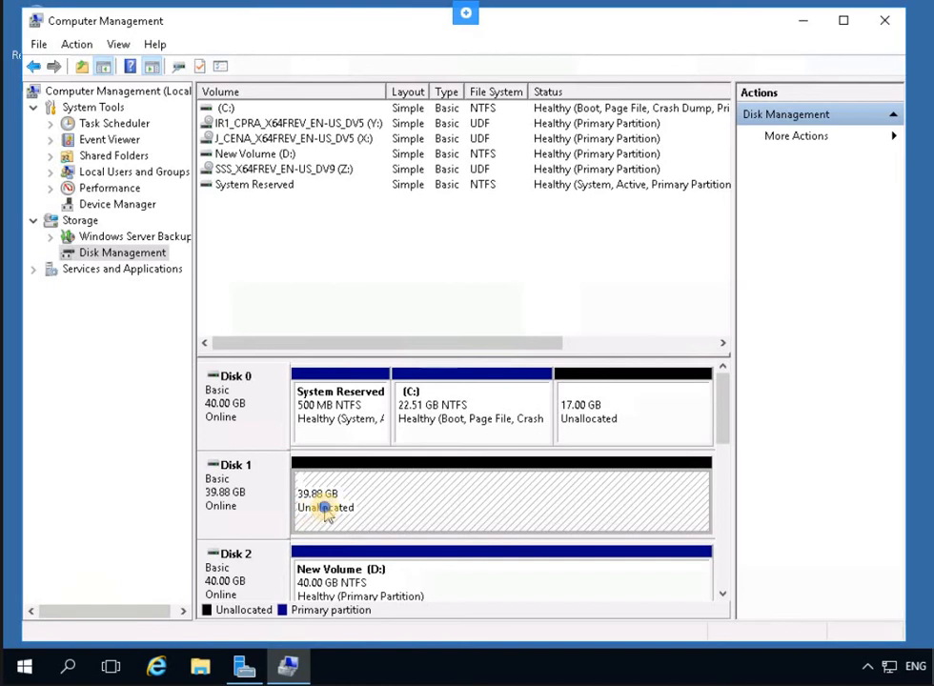
right_click(327, 515)
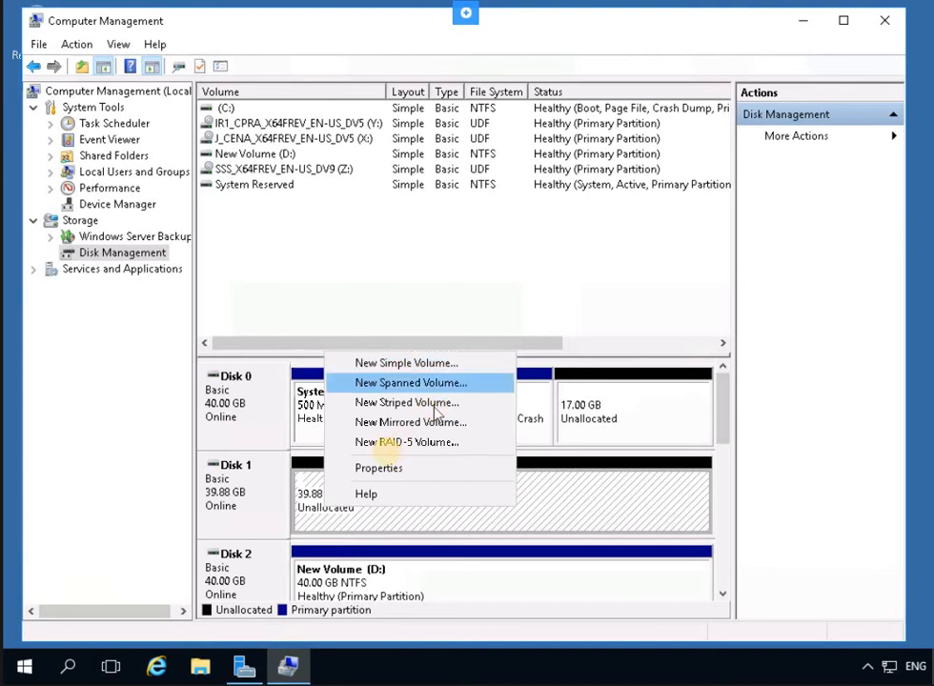
left_click(386, 455)
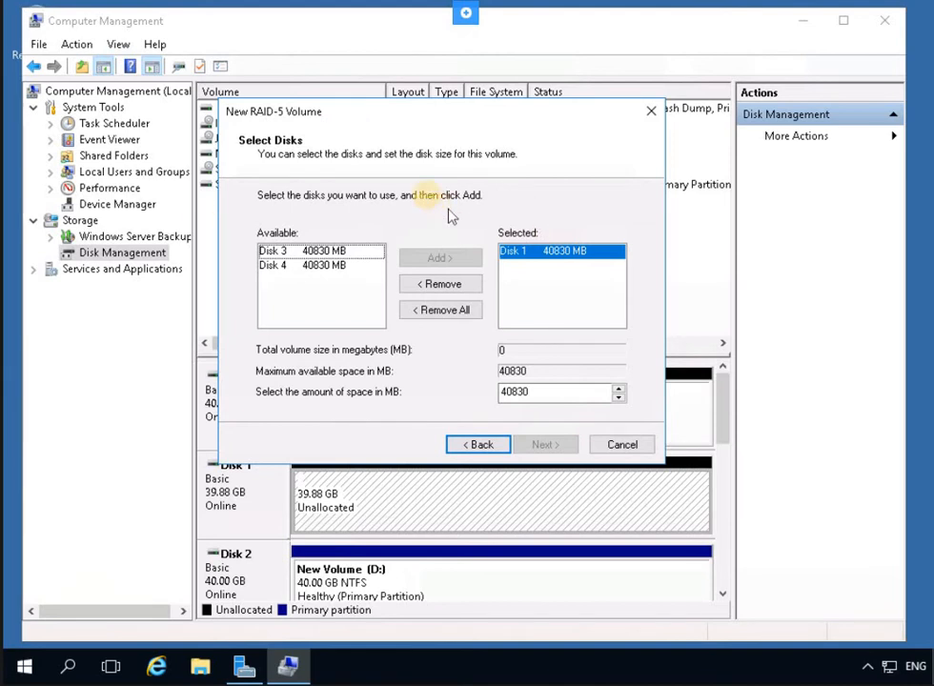
left_click(283, 251)
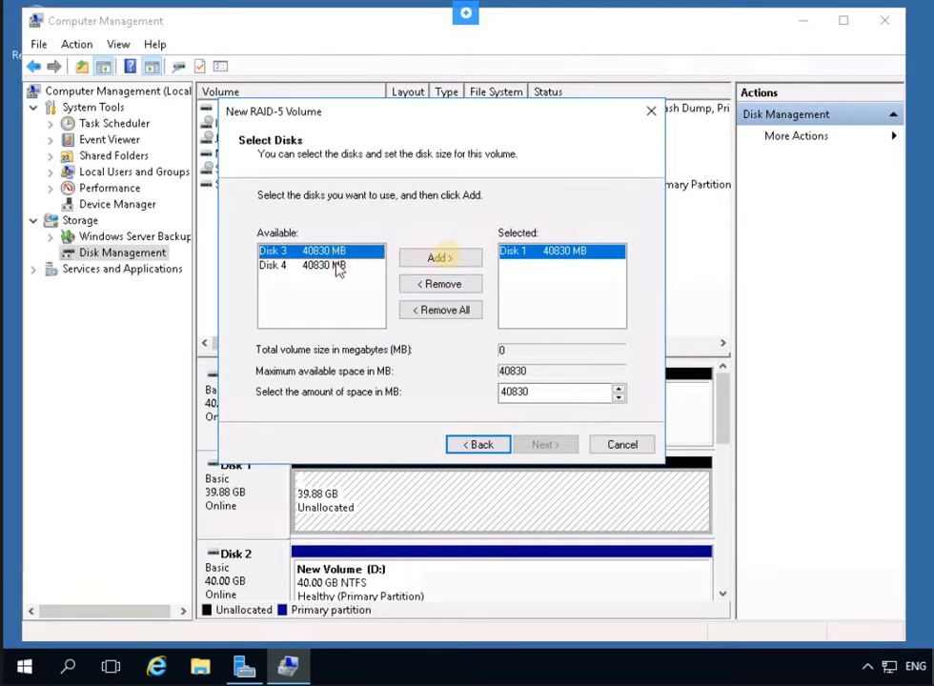
left_click(441, 259)
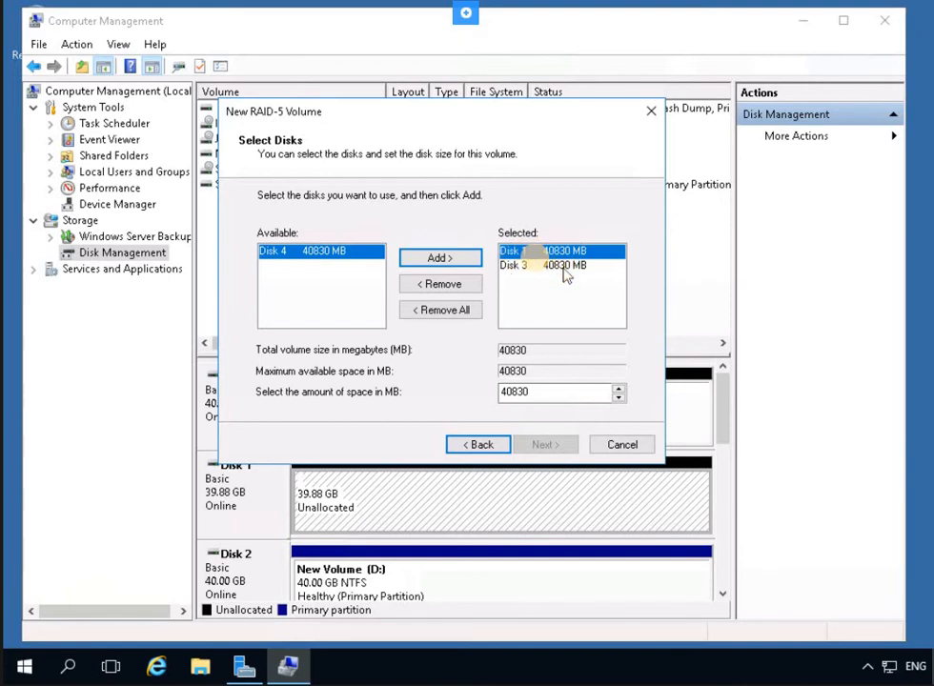
left_click(522, 267)
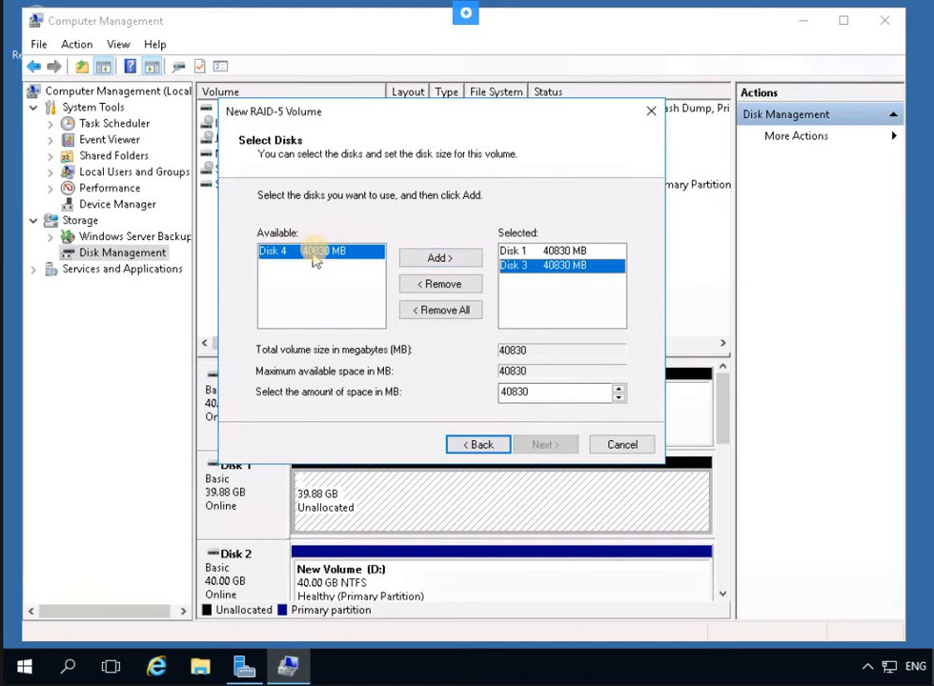
left_click(446, 262)
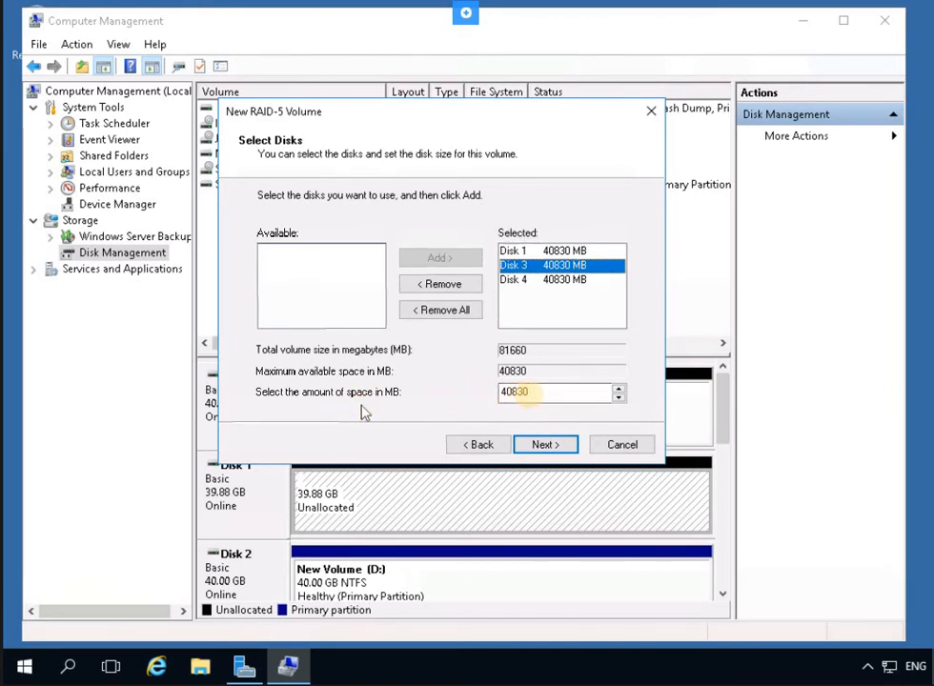
- Set the amount of space per disk to 5000 MB and continue to the drive letter assignment
double_click(604, 383)
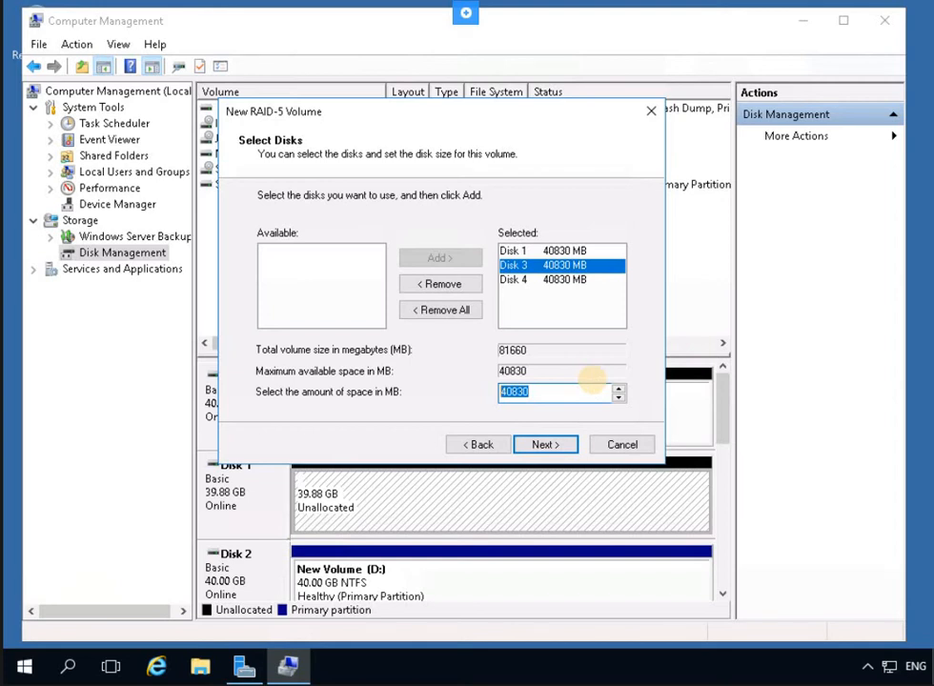
type("50000")
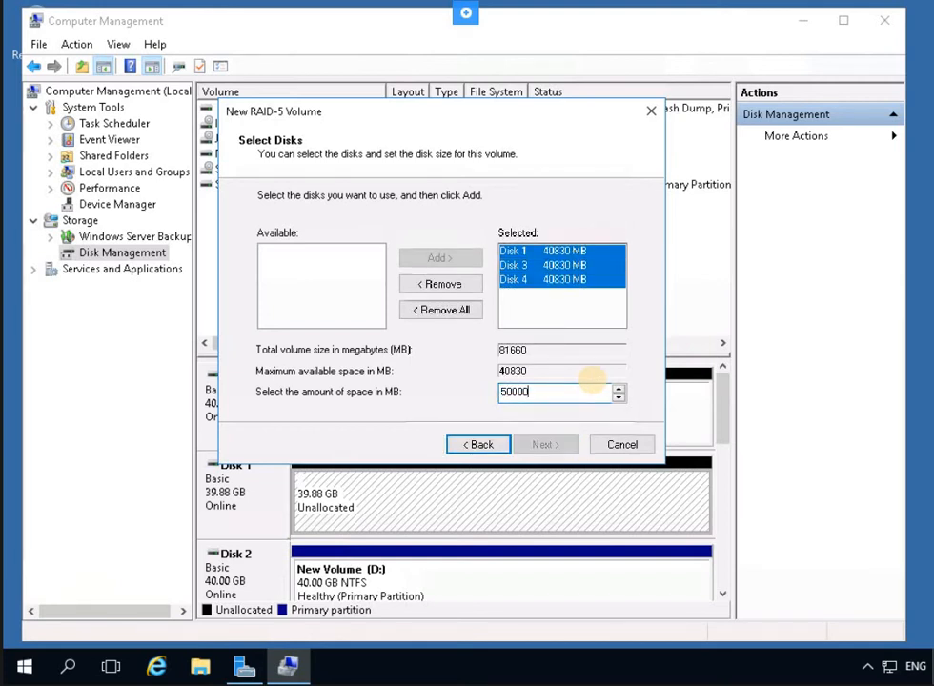
key("BackSpace")
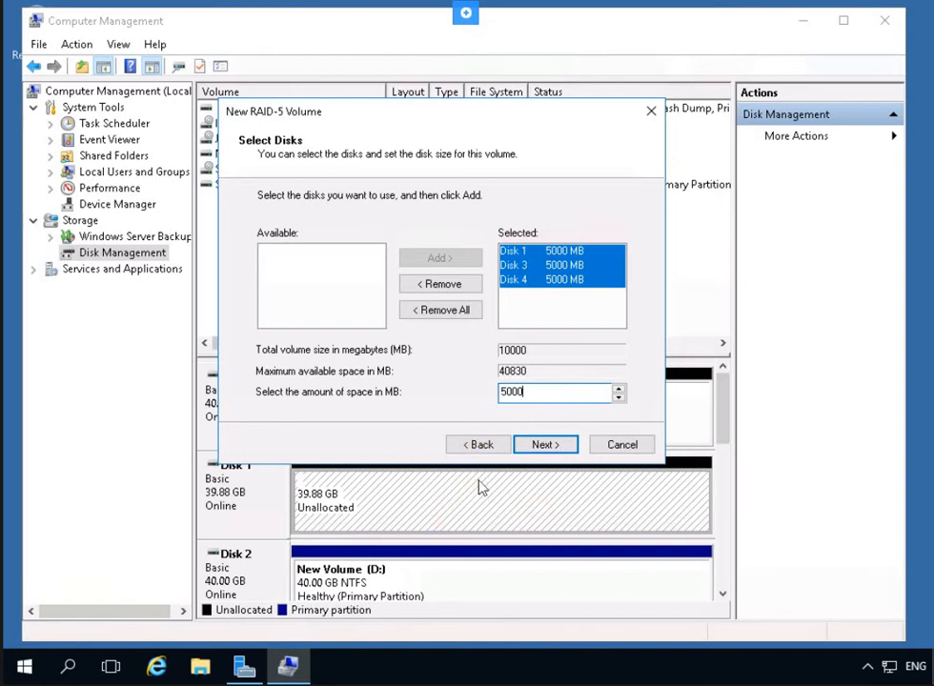
left_click(539, 446)
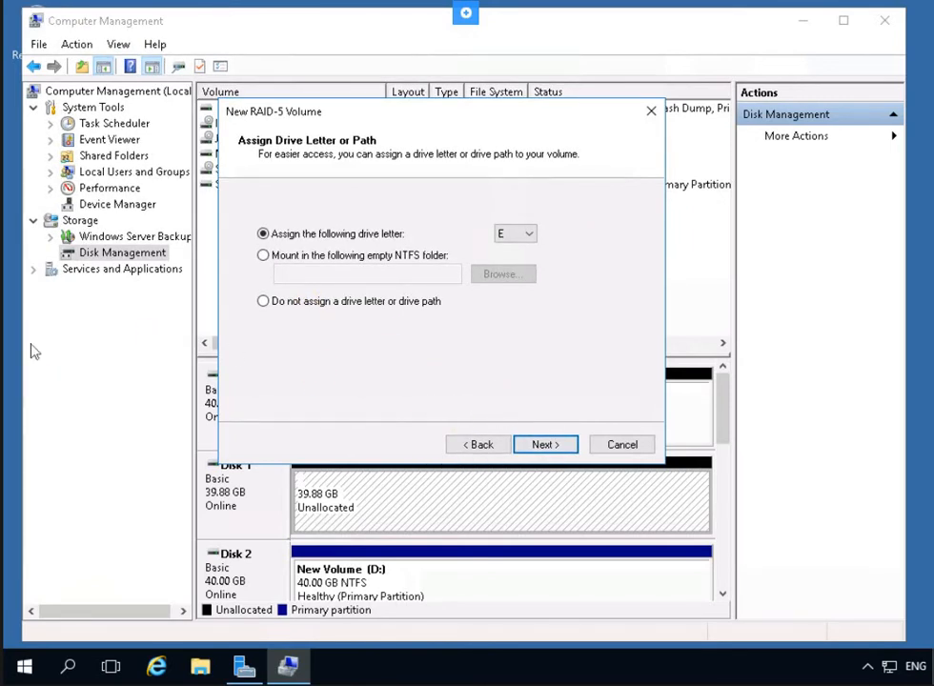
- Assign drive letter S to the RAID-5 volume and continue to the format settings
left_click(530, 238)
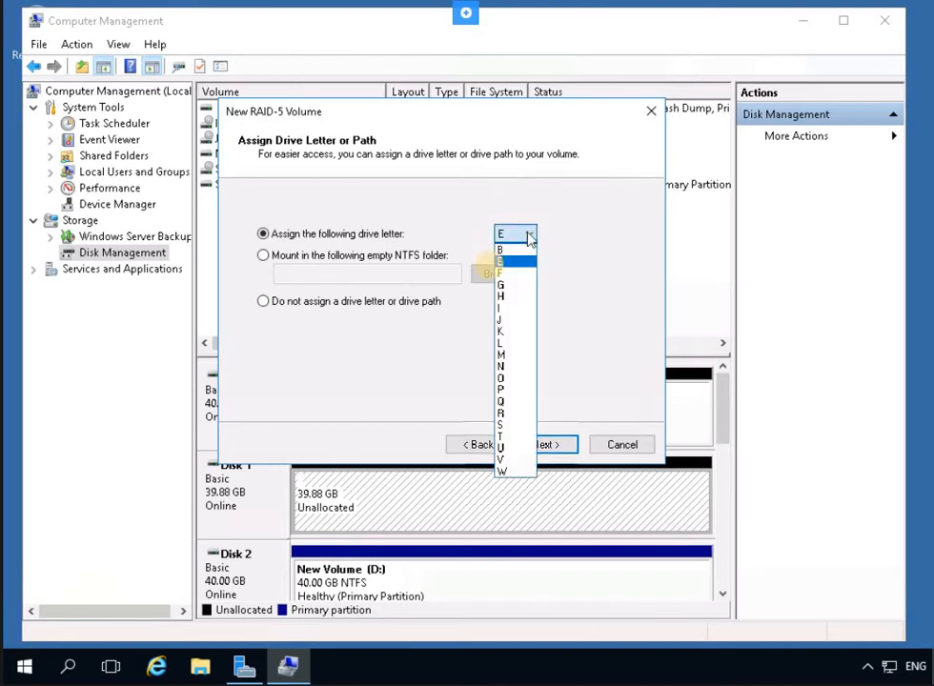
left_click(505, 424)
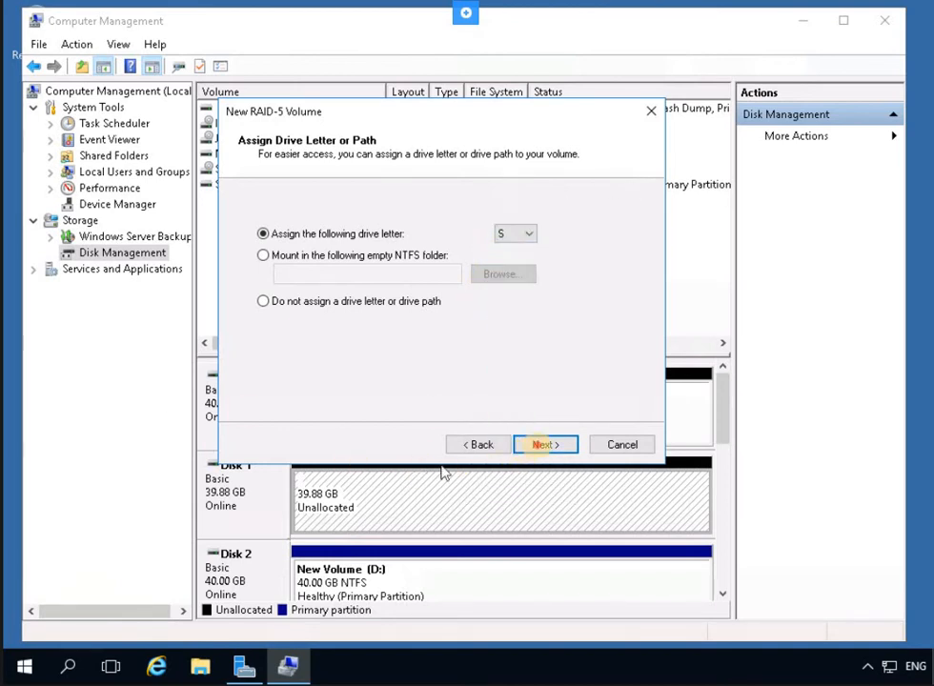
left_click(539, 445)
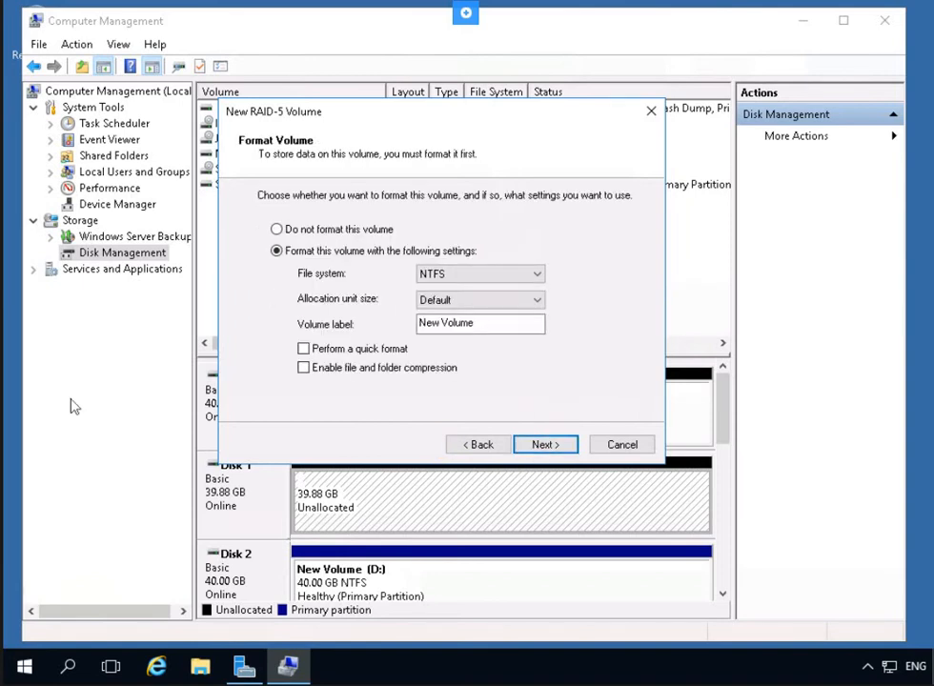
- Enable quick format for the NTFS volume and finish creating it, accepting the conversion of the basic disks to dynamic
left_click(455, 328)
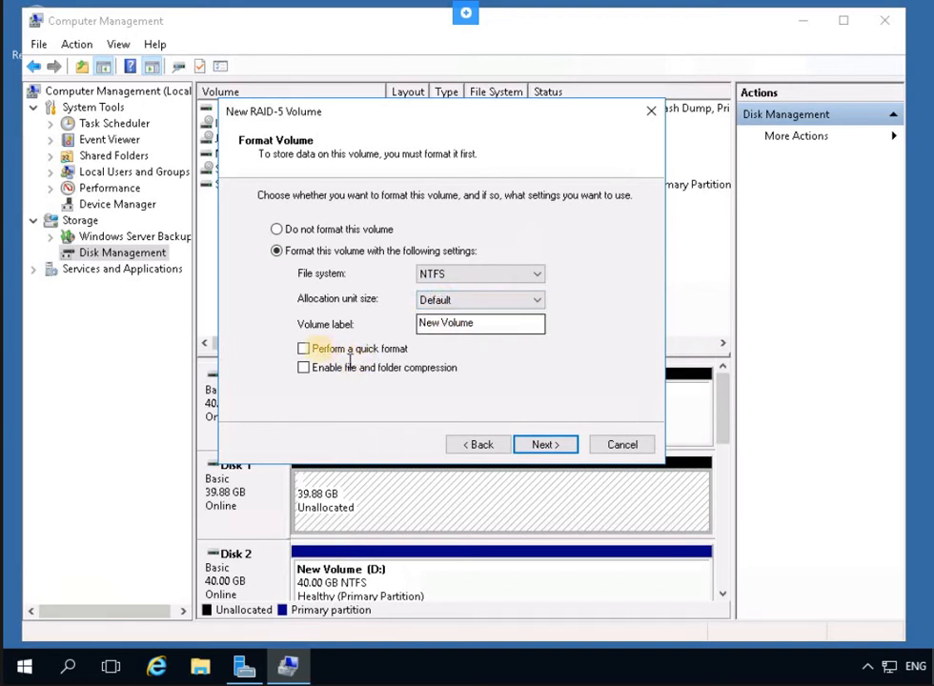
left_click(303, 349)
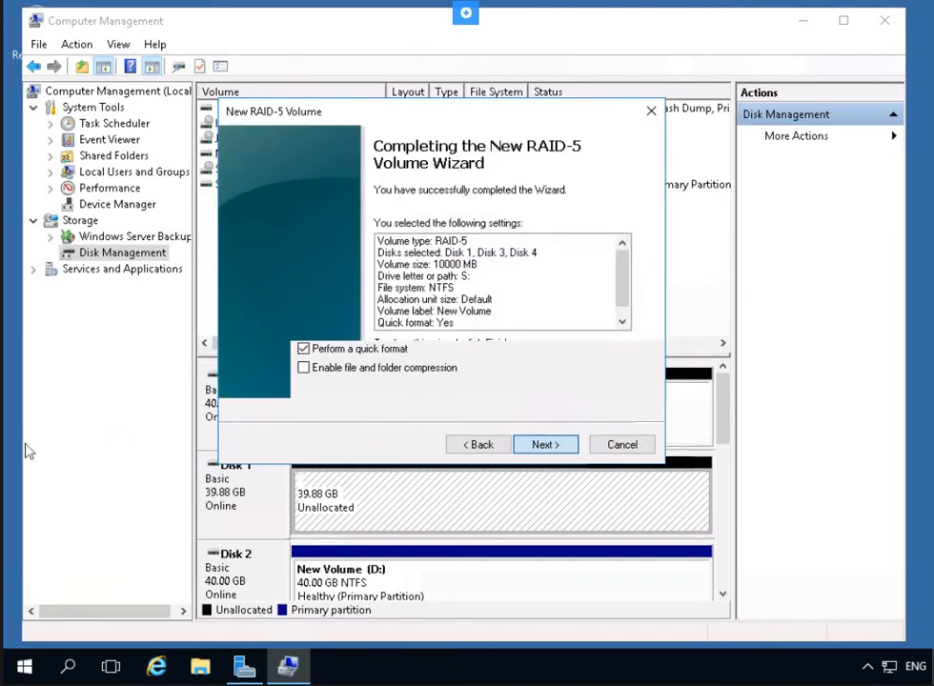
left_click(544, 445)
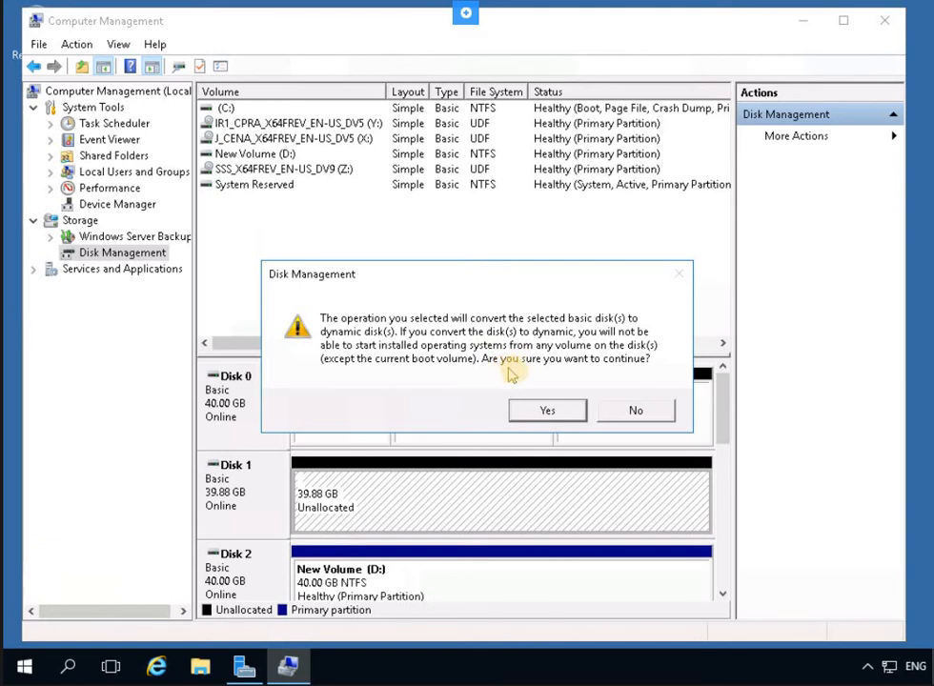
left_click(548, 412)
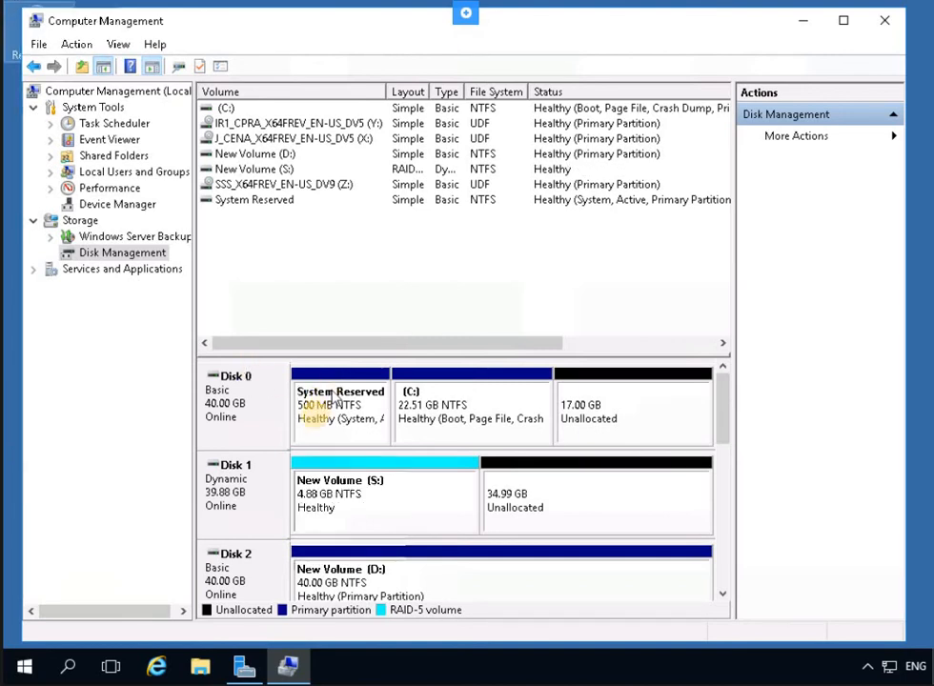
left_click(370, 510)
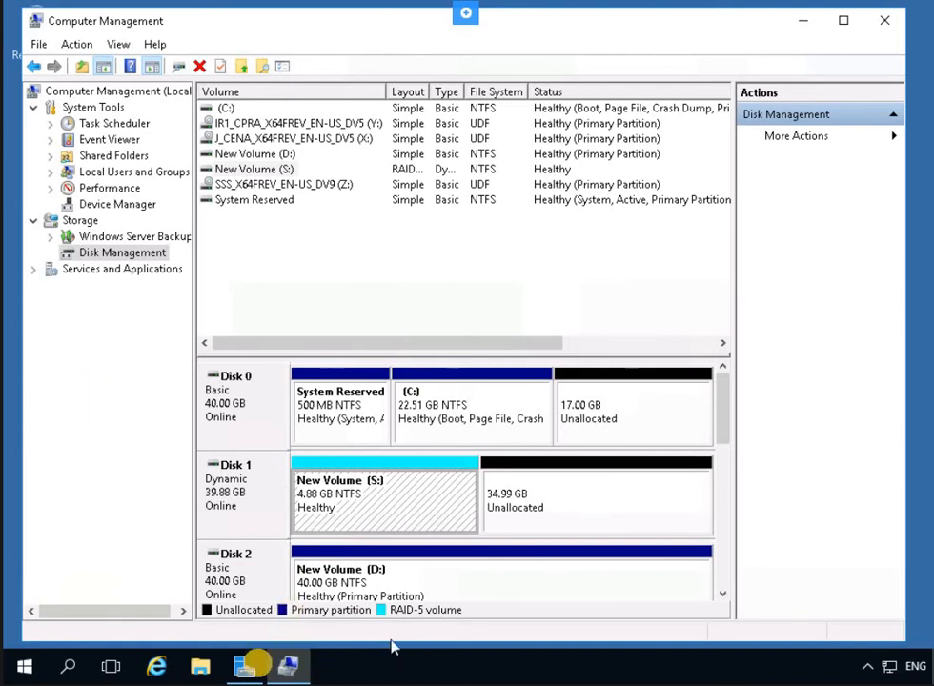
- Check the new S: volume's contents and capacity in File Explorer, and return to Disk Management
left_click(201, 667)
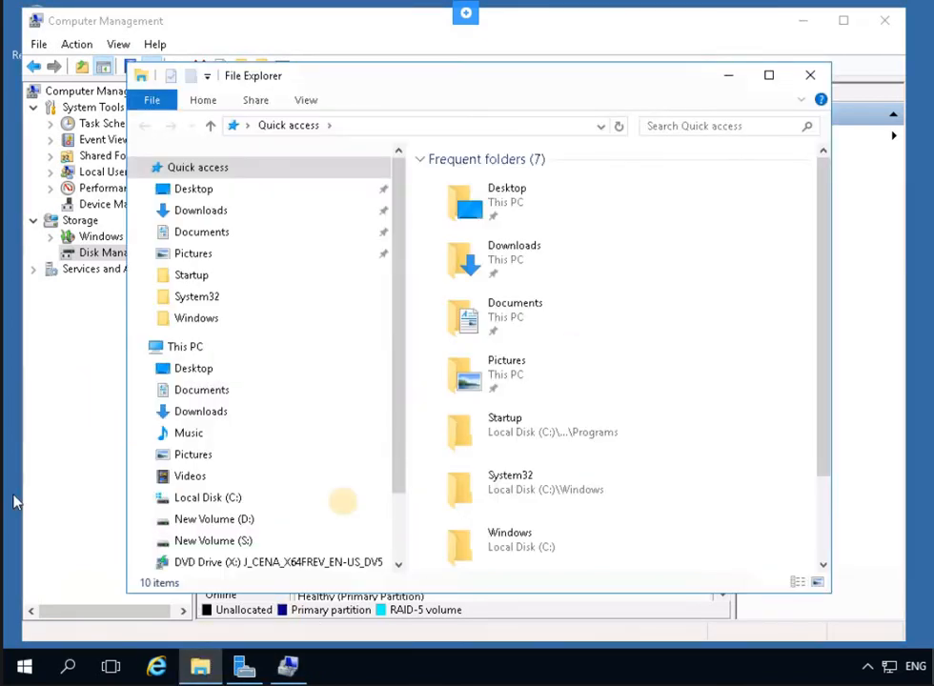
left_click(233, 544)
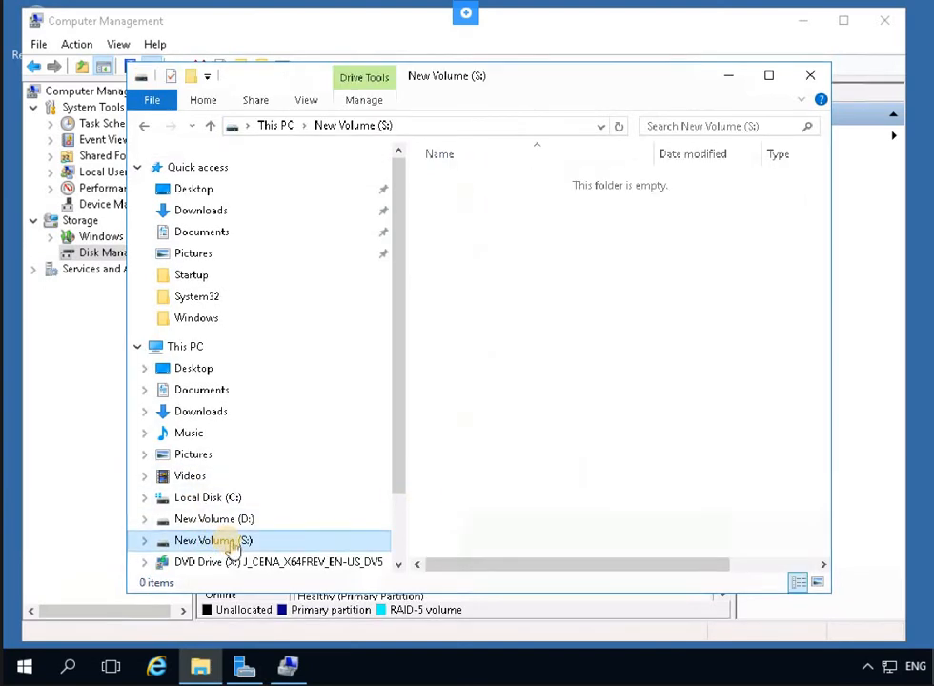
left_click(184, 348)
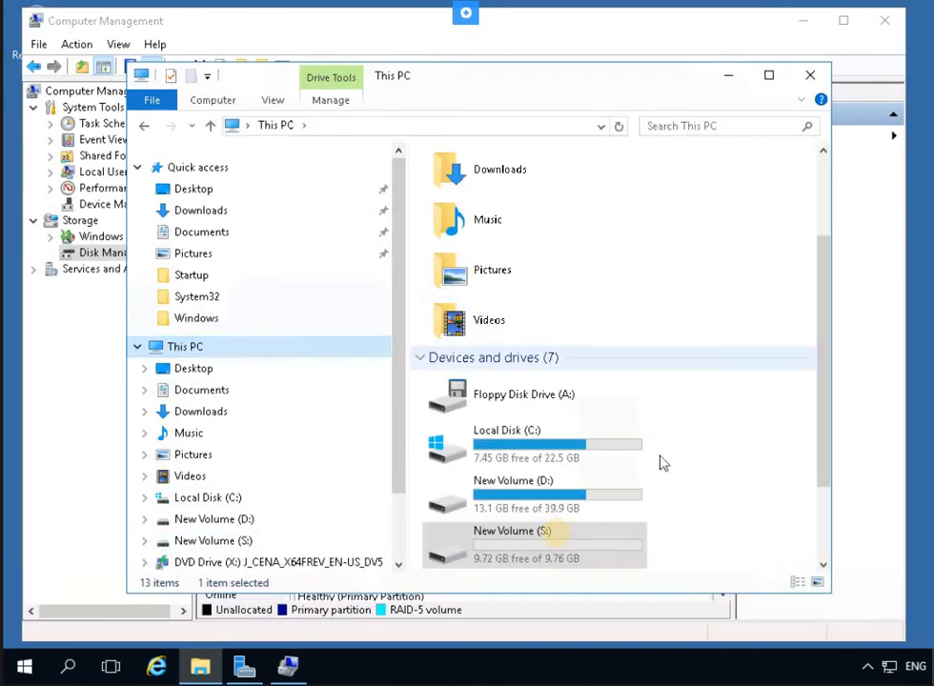
scroll(563, 557, "down", 3)
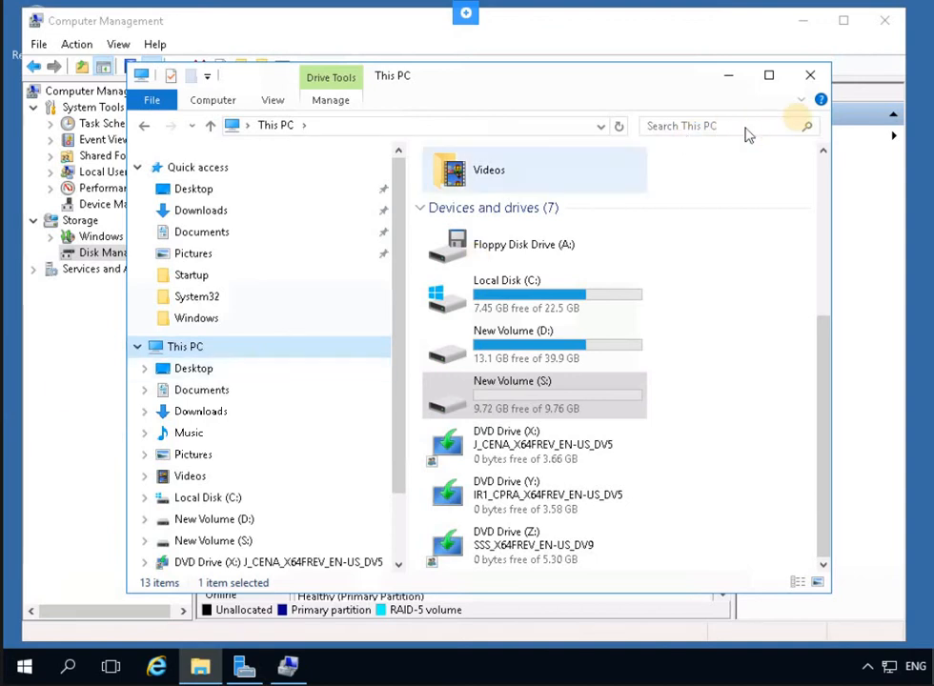
left_click(92, 261)
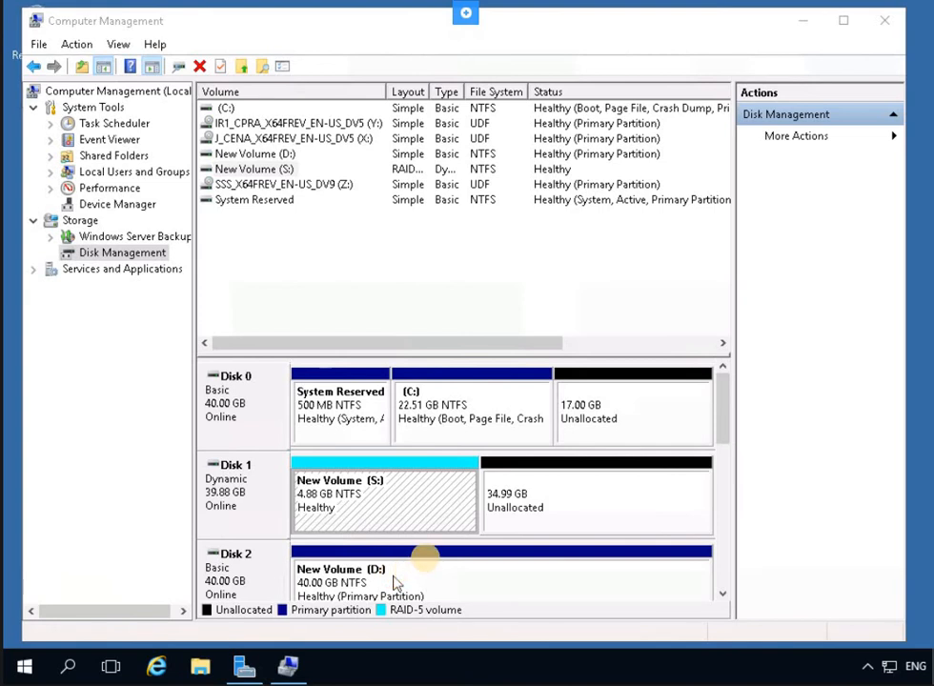
- Start a new mirrored volume on Disk 1's unallocated space and add Disk 3 to it
left_click(425, 576)
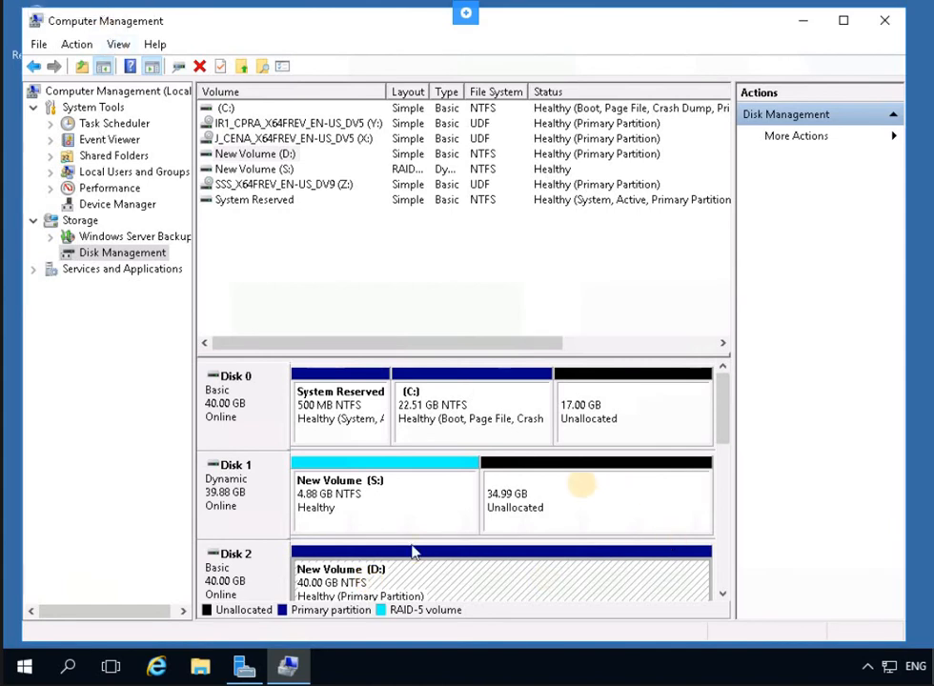
left_click(555, 497)
right_click(559, 503)
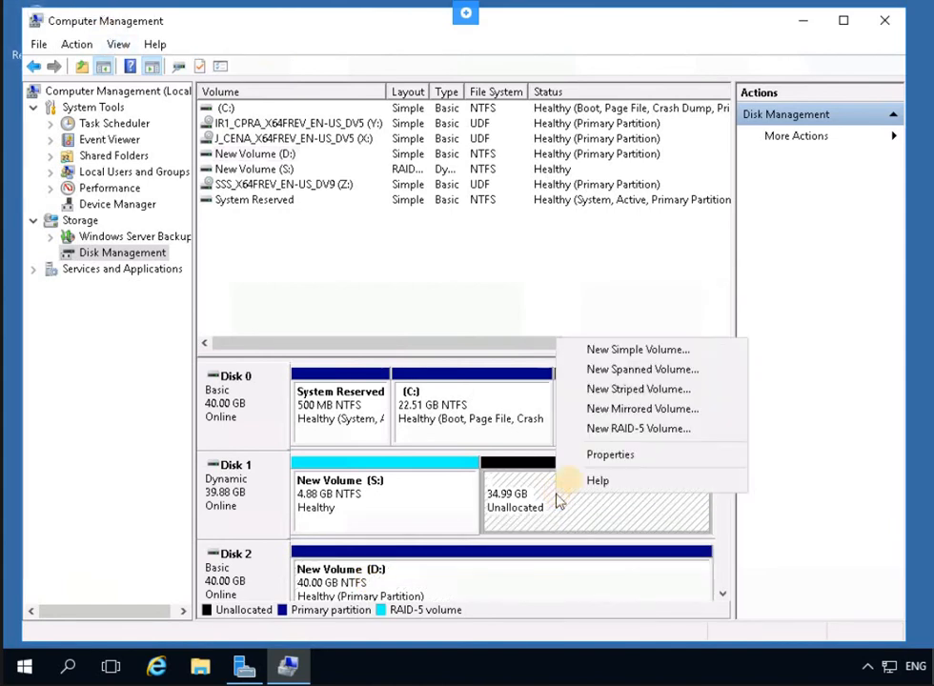
left_click(615, 411)
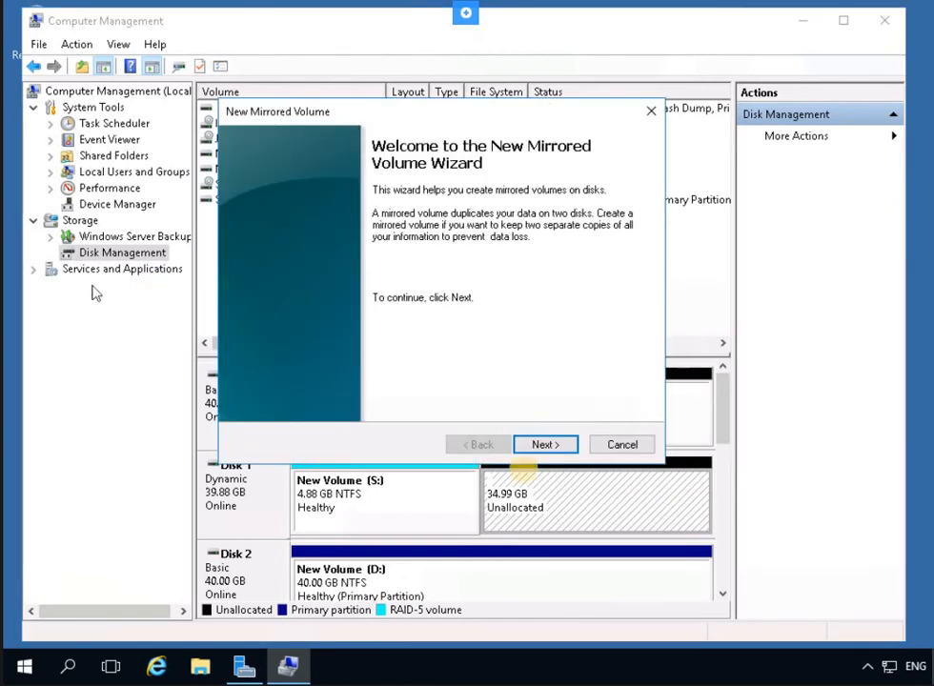
left_click(524, 444)
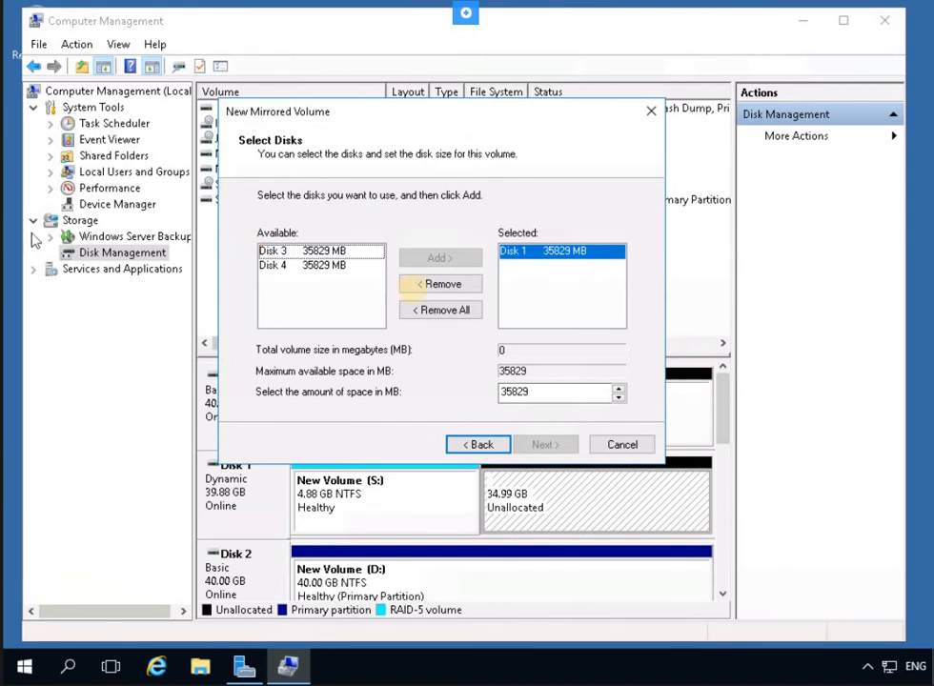
left_click(300, 252)
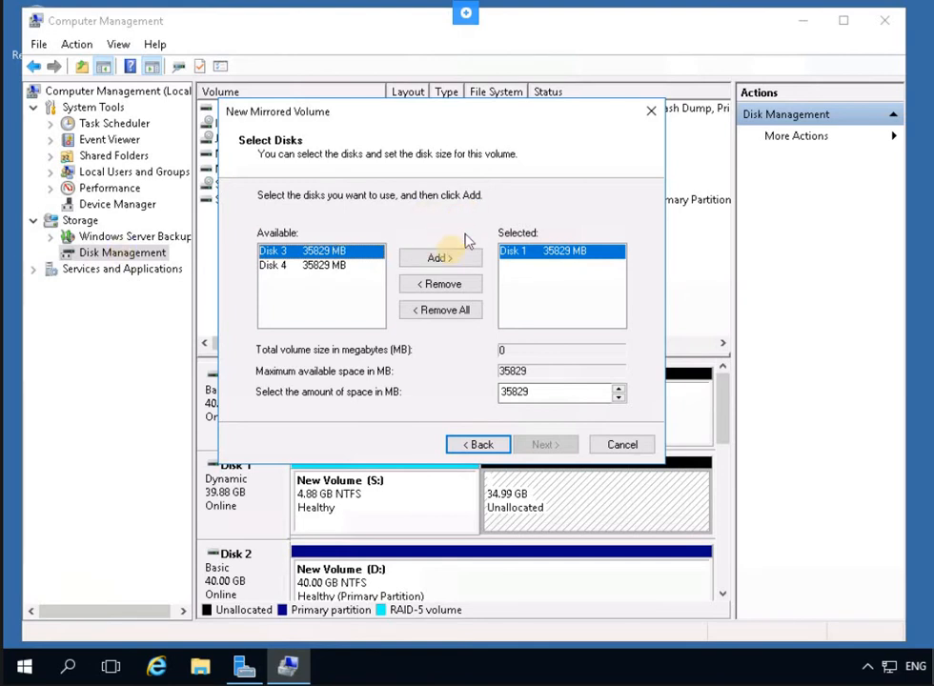
left_click(448, 261)
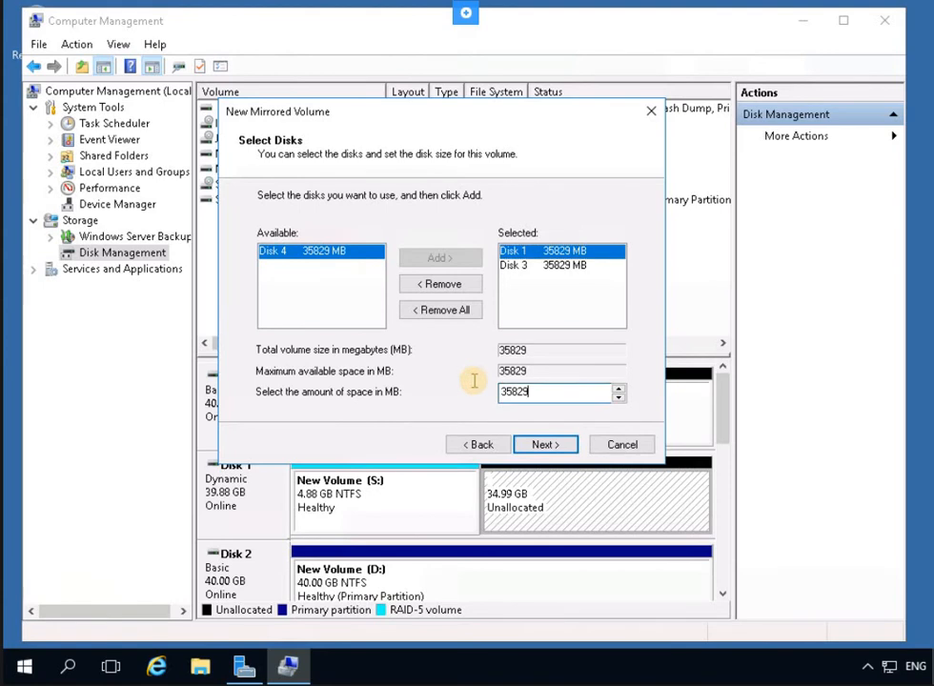
- Set the mirrored volume's amount of space to 5000 MB and continue to the drive letter assignment
key("ctrl+a")
type("5000")
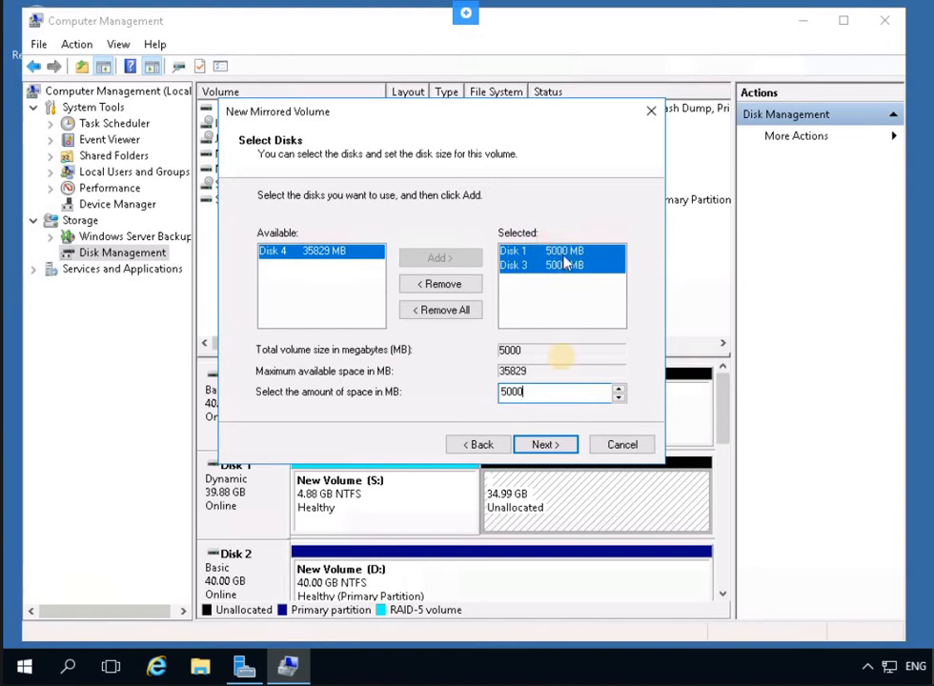
left_click(560, 441)
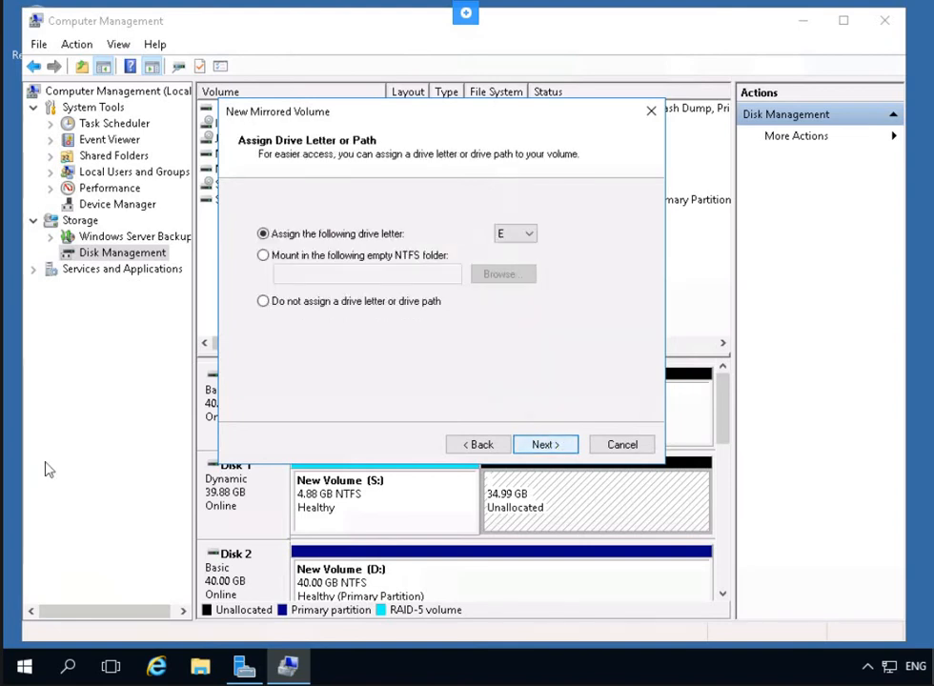
- Assign drive letter N to the mirrored volume and continue to the format settings
left_click(525, 235)
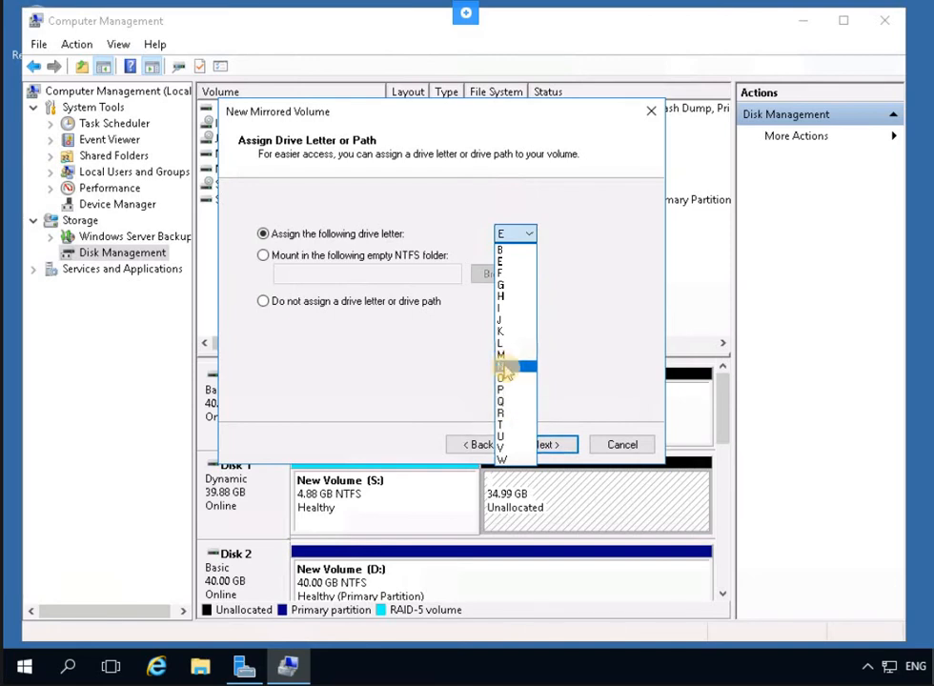
key("Return")
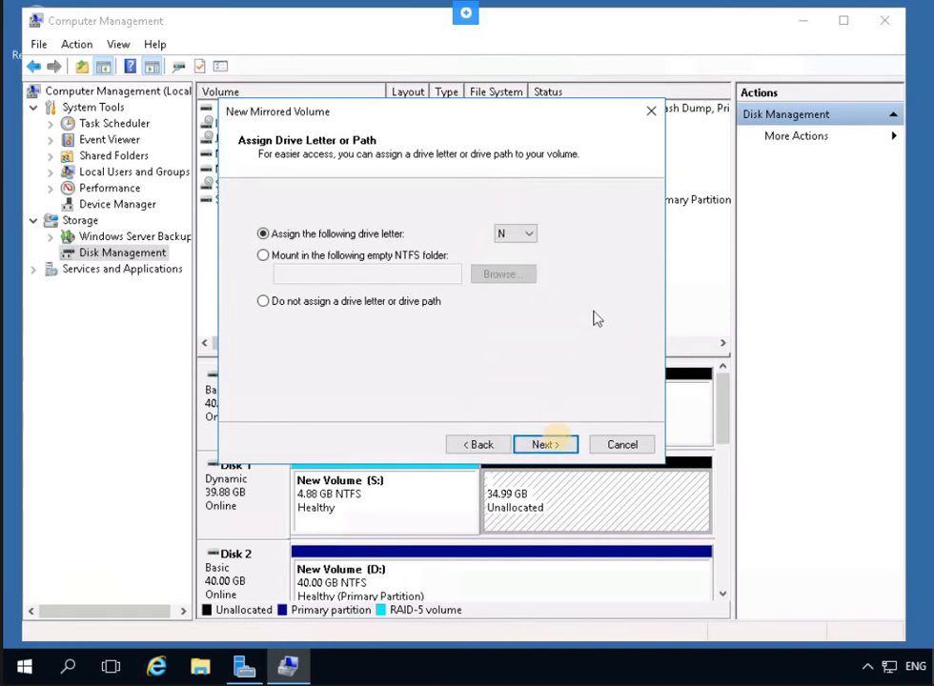
left_click(559, 445)
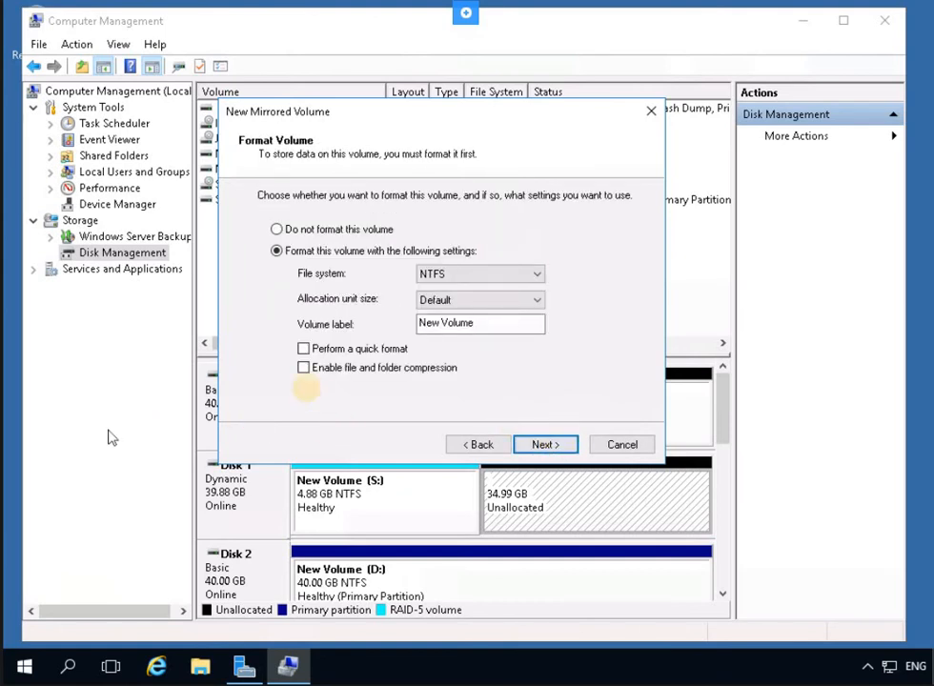
- Enable quick format for the mirrored NTFS volume and finish creating it
left_click(303, 349)
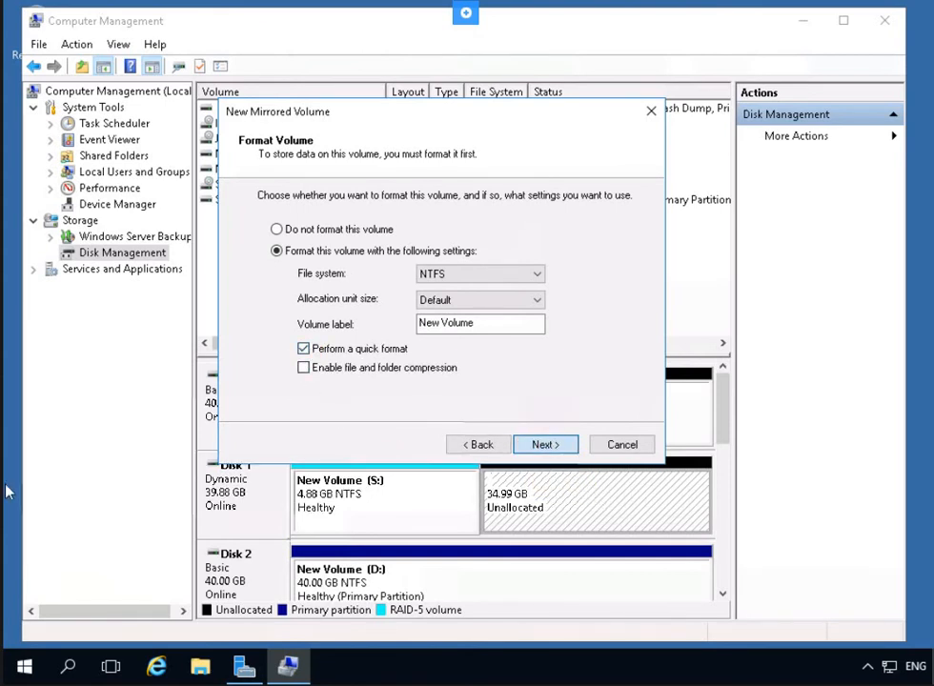
key("Return")
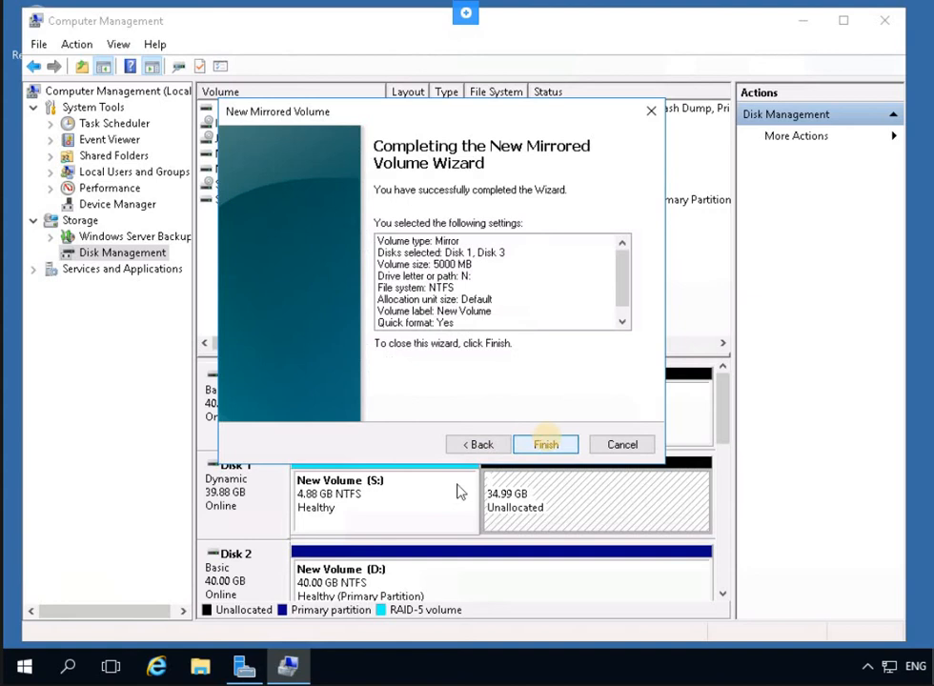
left_click(545, 445)
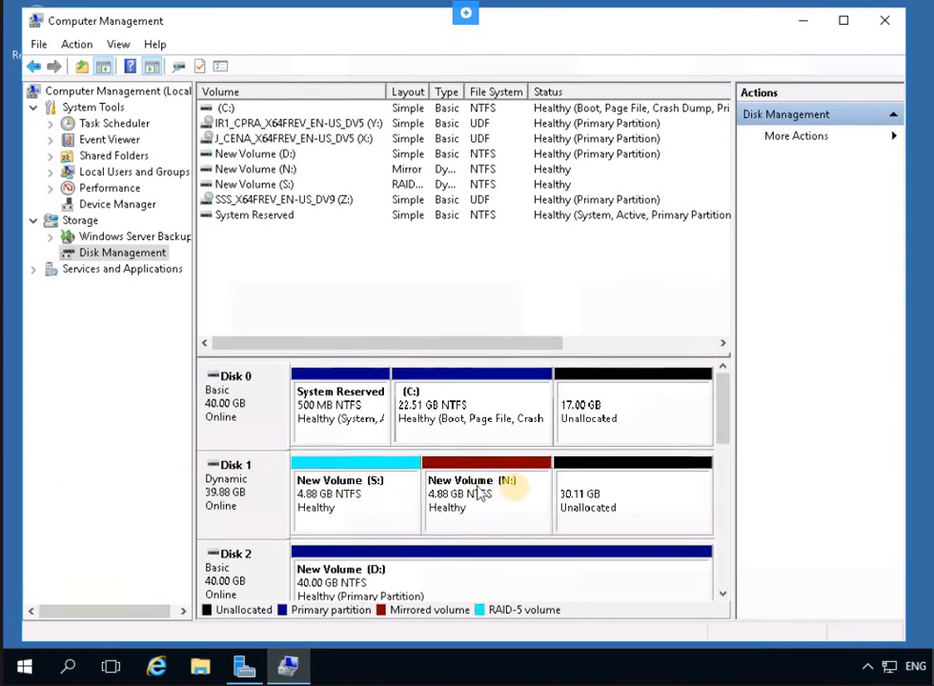
- Inspect the mirrored N: volume on Disk 1, check its contents and capacity in File Explorer, and return to Disk Management
left_click(494, 507)
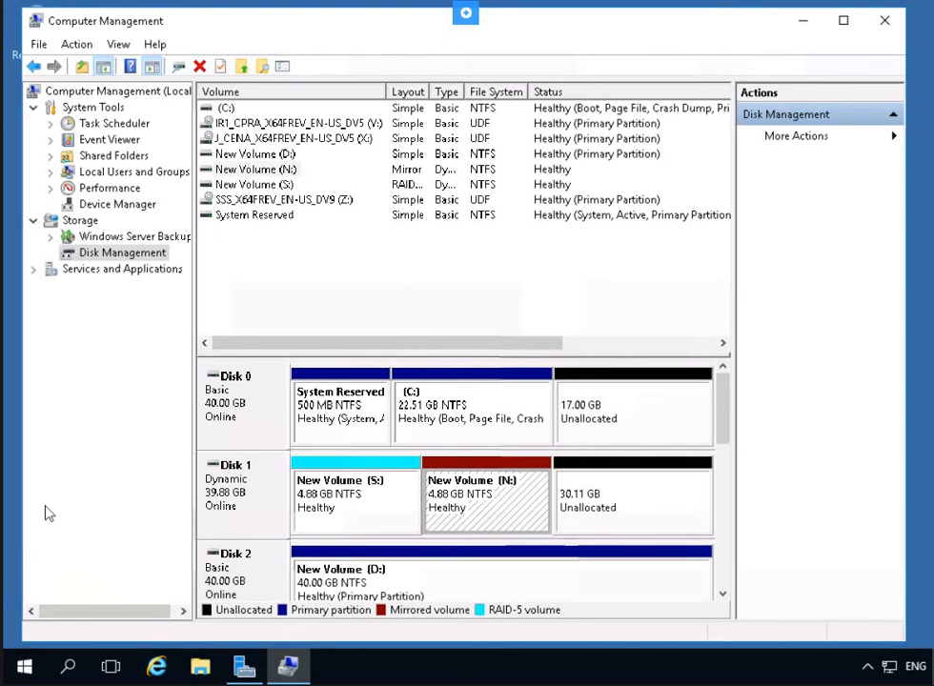
left_click(197, 668)
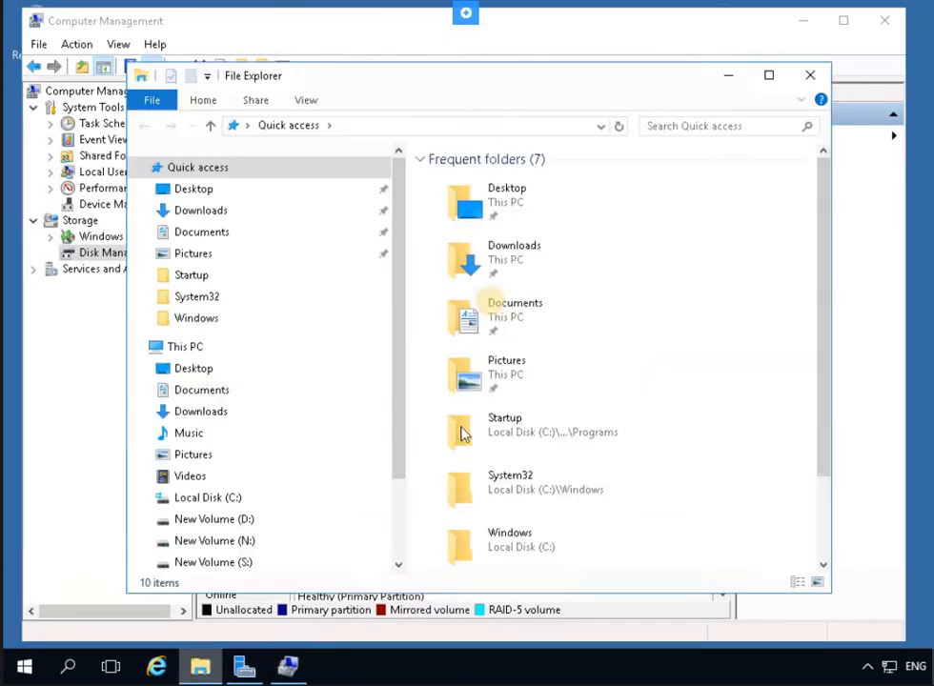
left_click(228, 543)
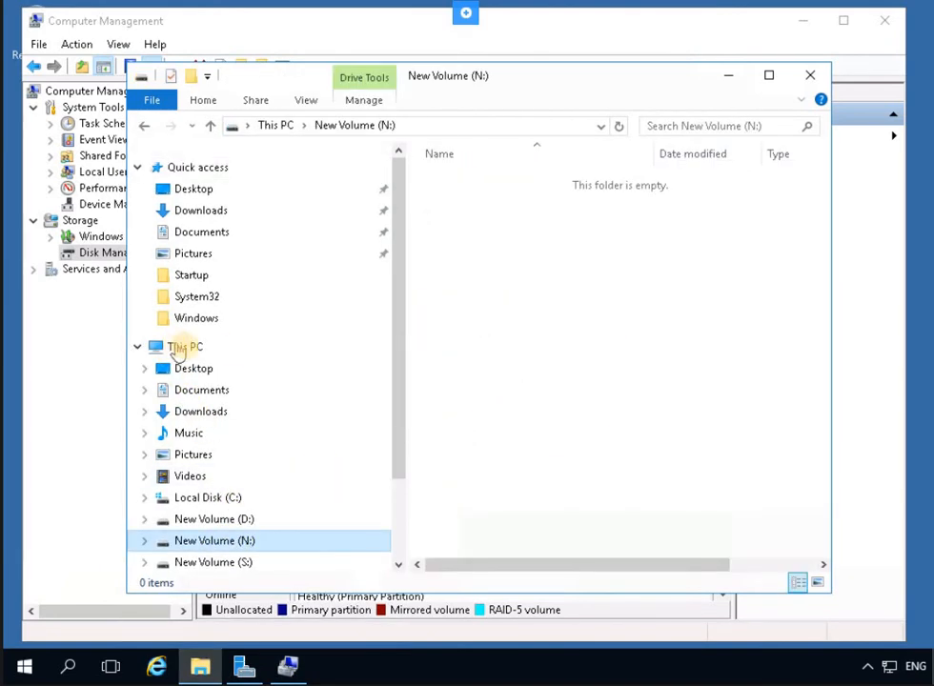
left_click(186, 348)
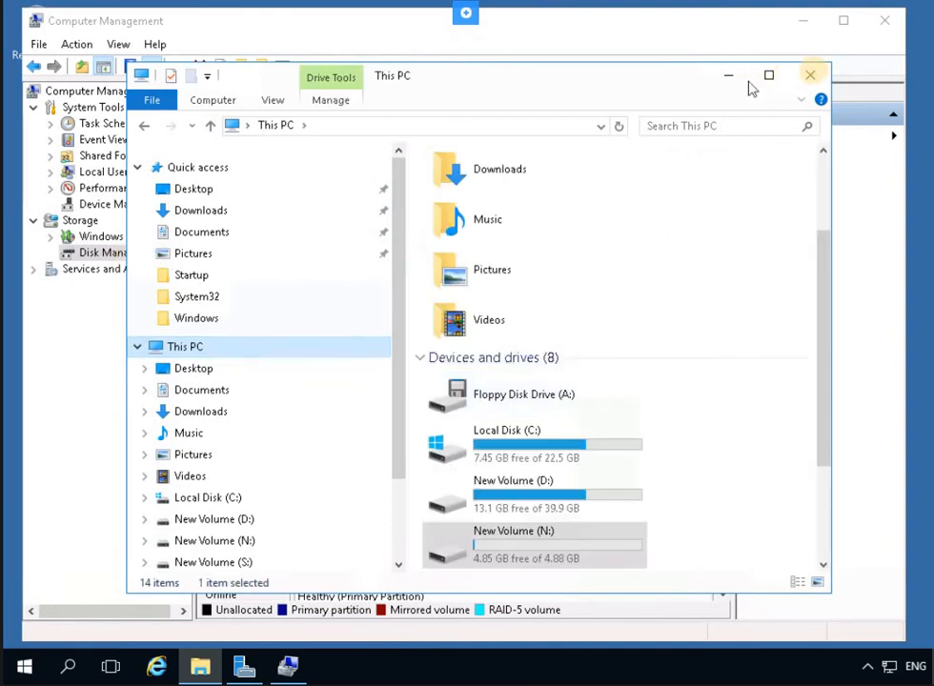
left_click(33, 172)
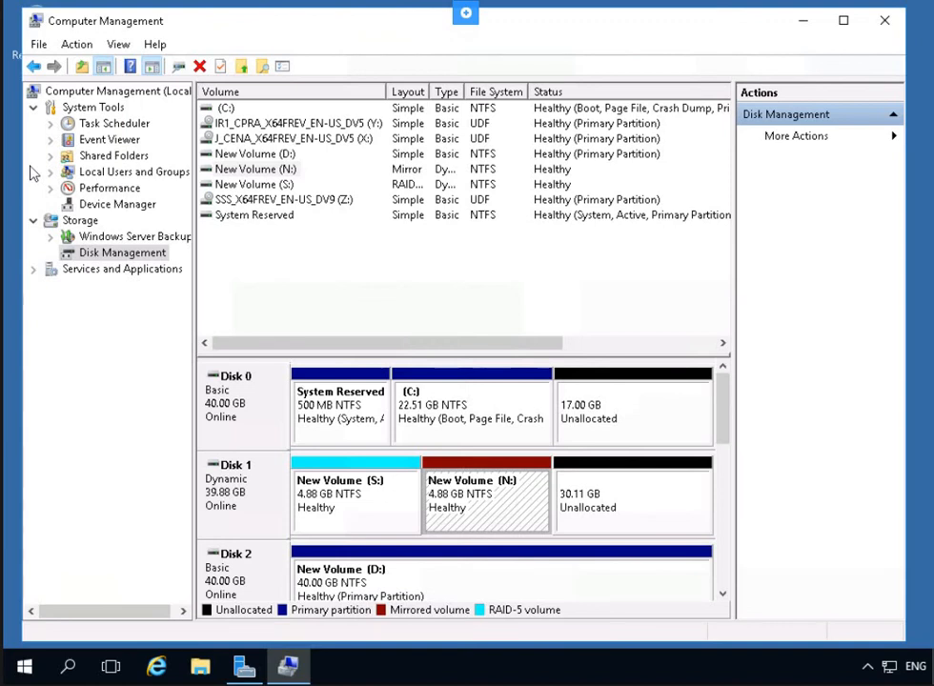